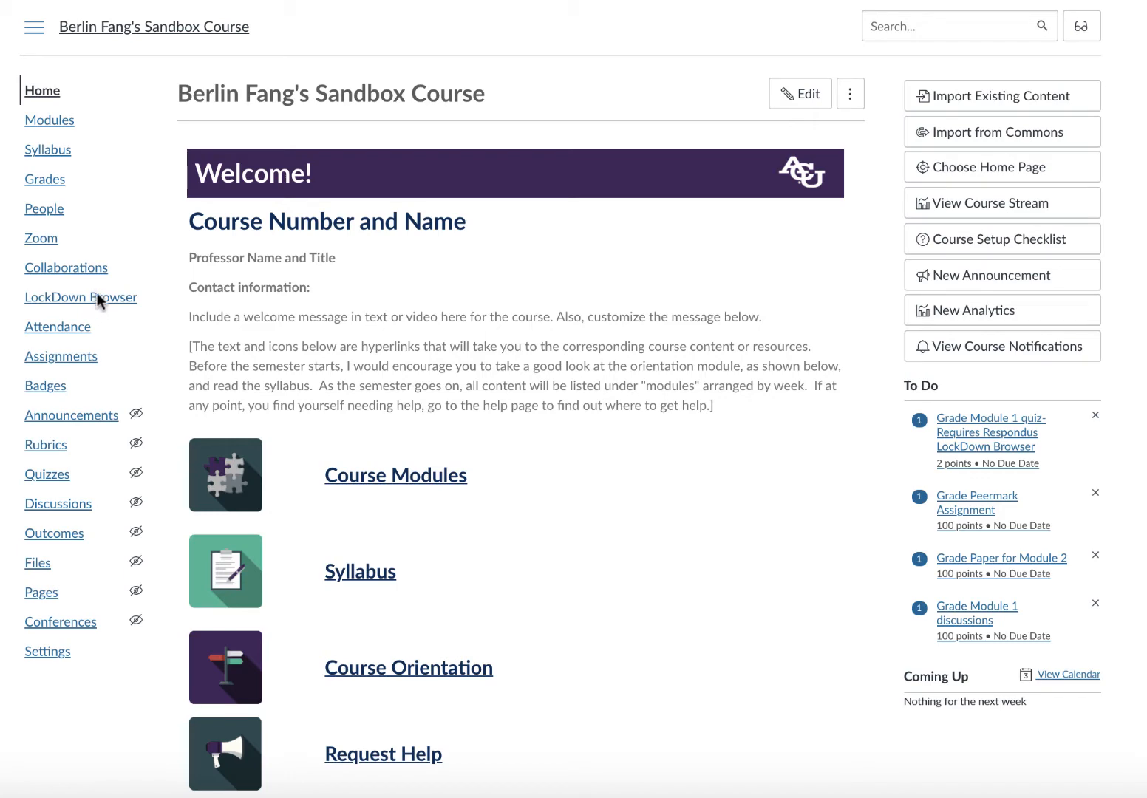
Examine the shown and hidden items in the course navigation settings, and return to the course home page
left_click(45, 655)
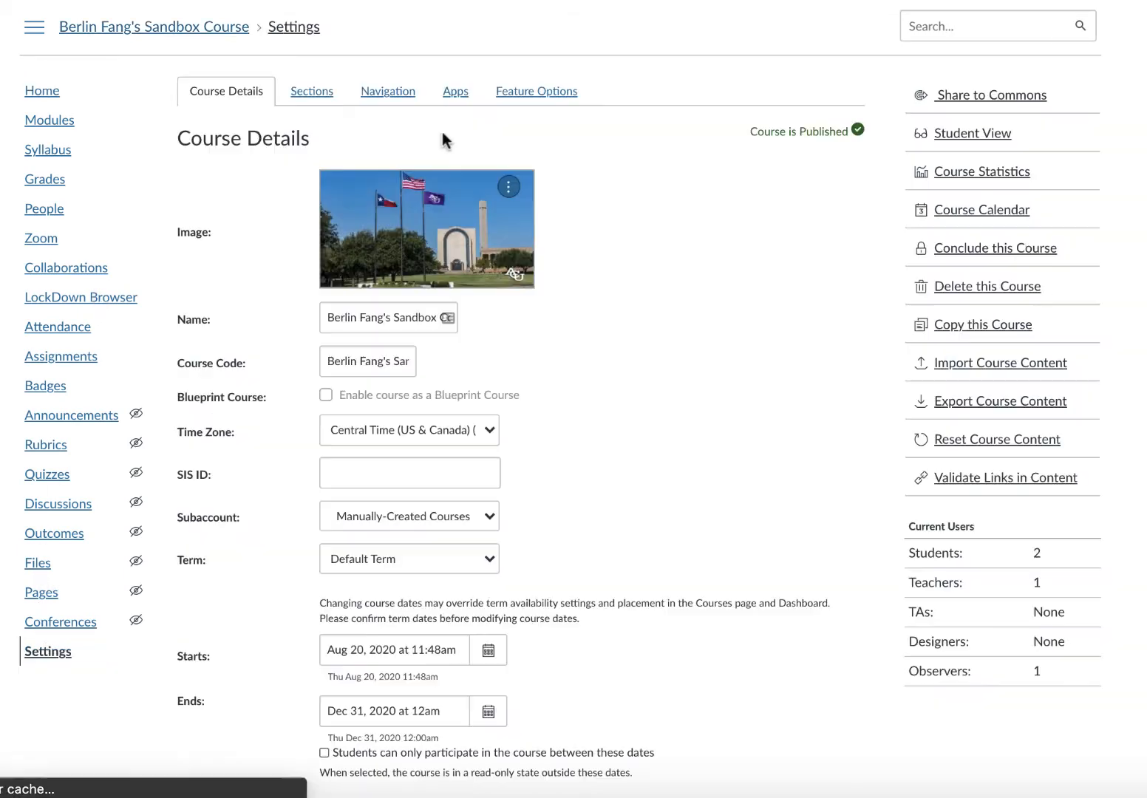
left_click(421, 108)
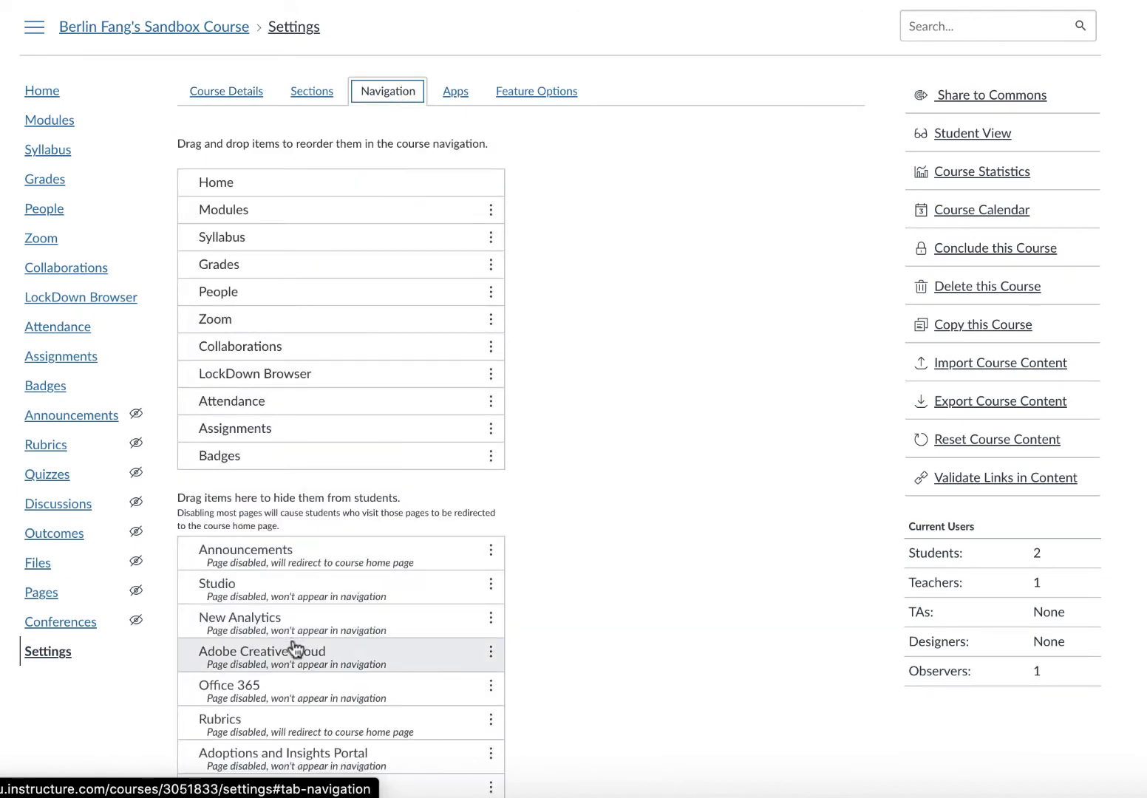
scroll(291, 710, "down", 7)
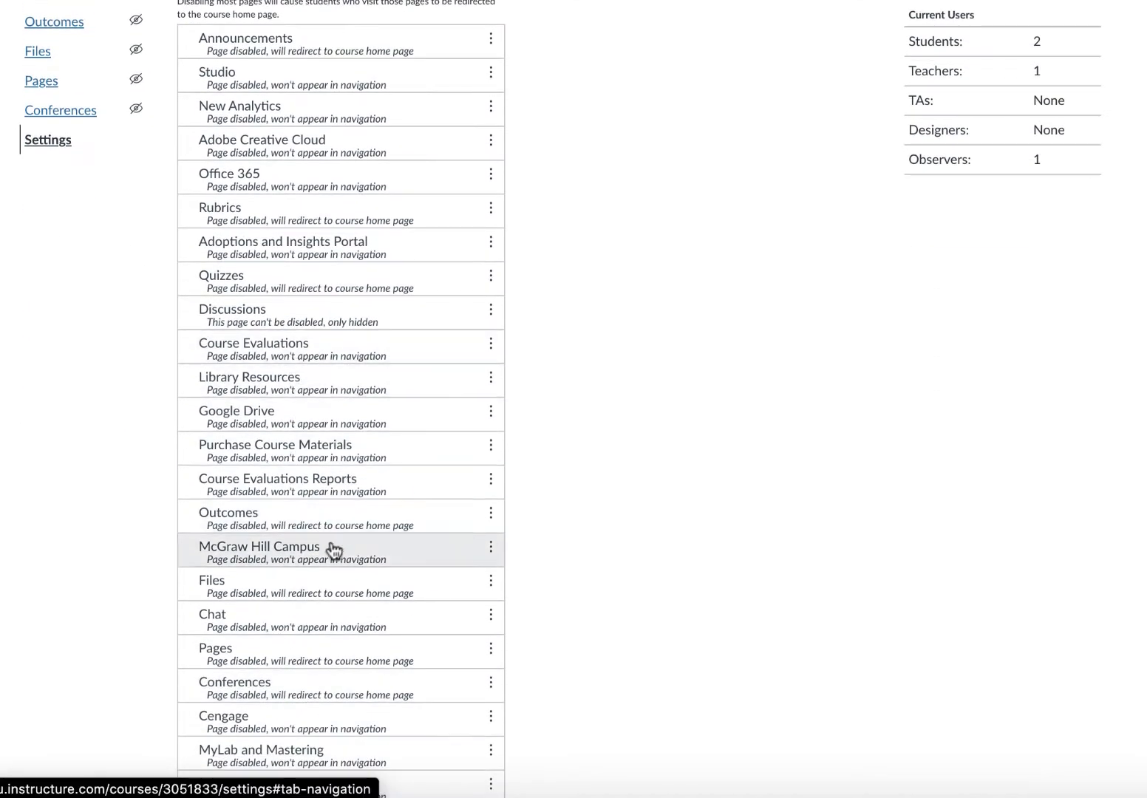
scroll(336, 540, "up", 7)
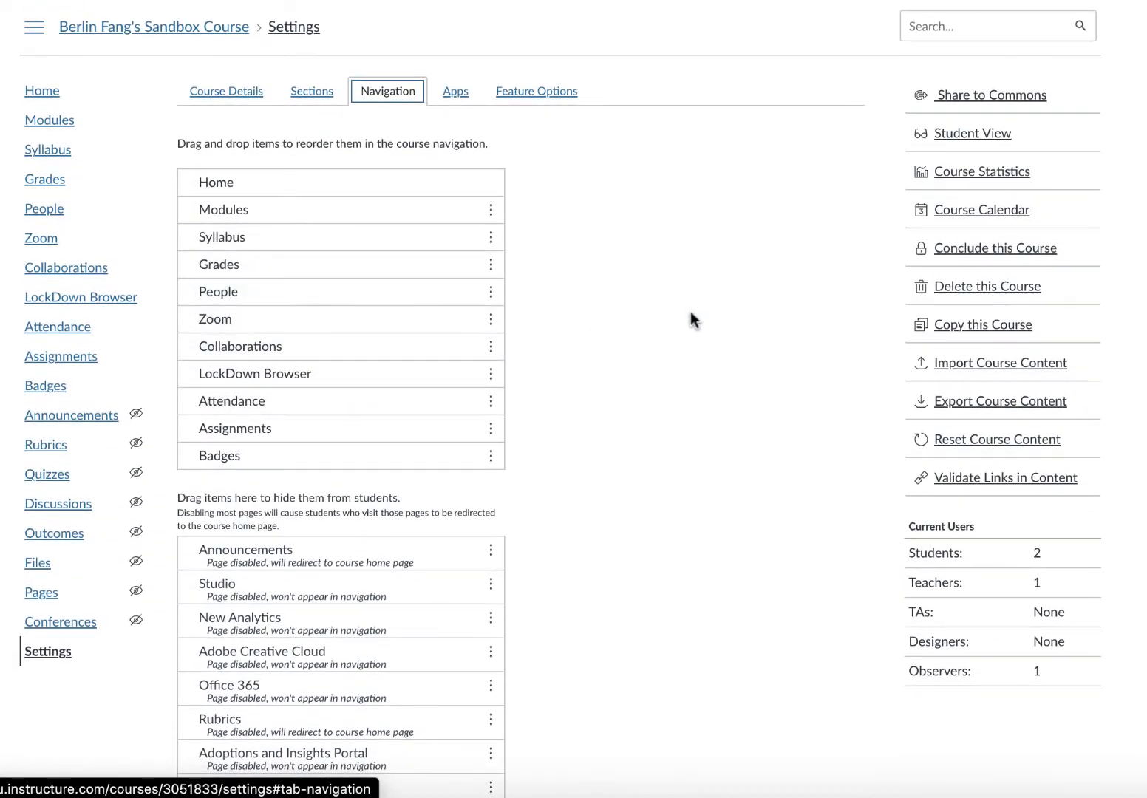
left_click(42, 92)
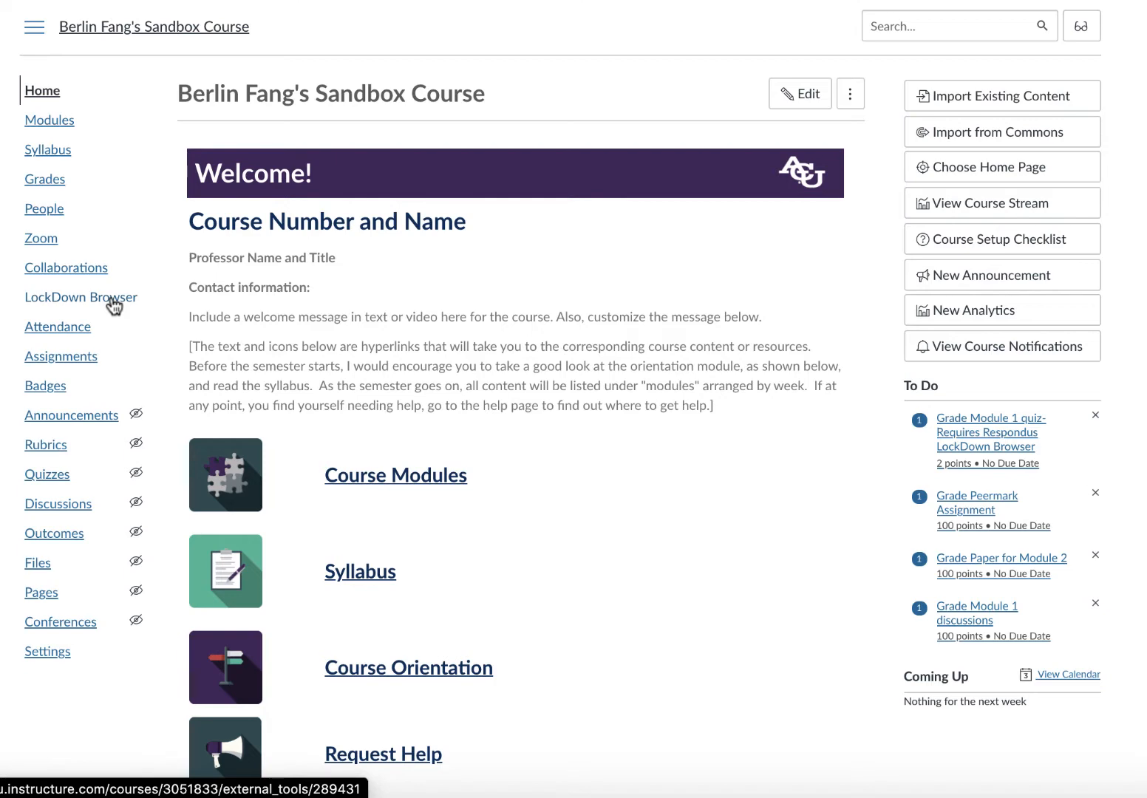
Open the LockDown Browser dashboard and set Exam 1 to require Respondus LockDown Browser
left_click(113, 303)
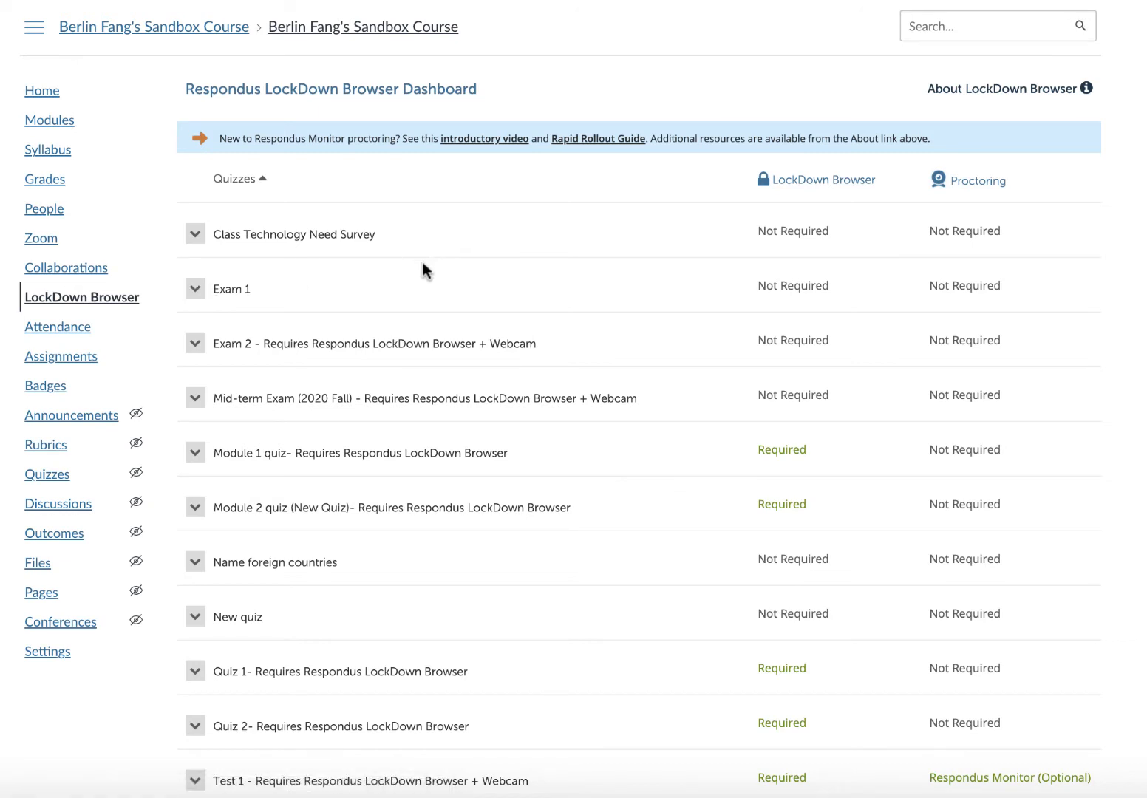
left_click(196, 292)
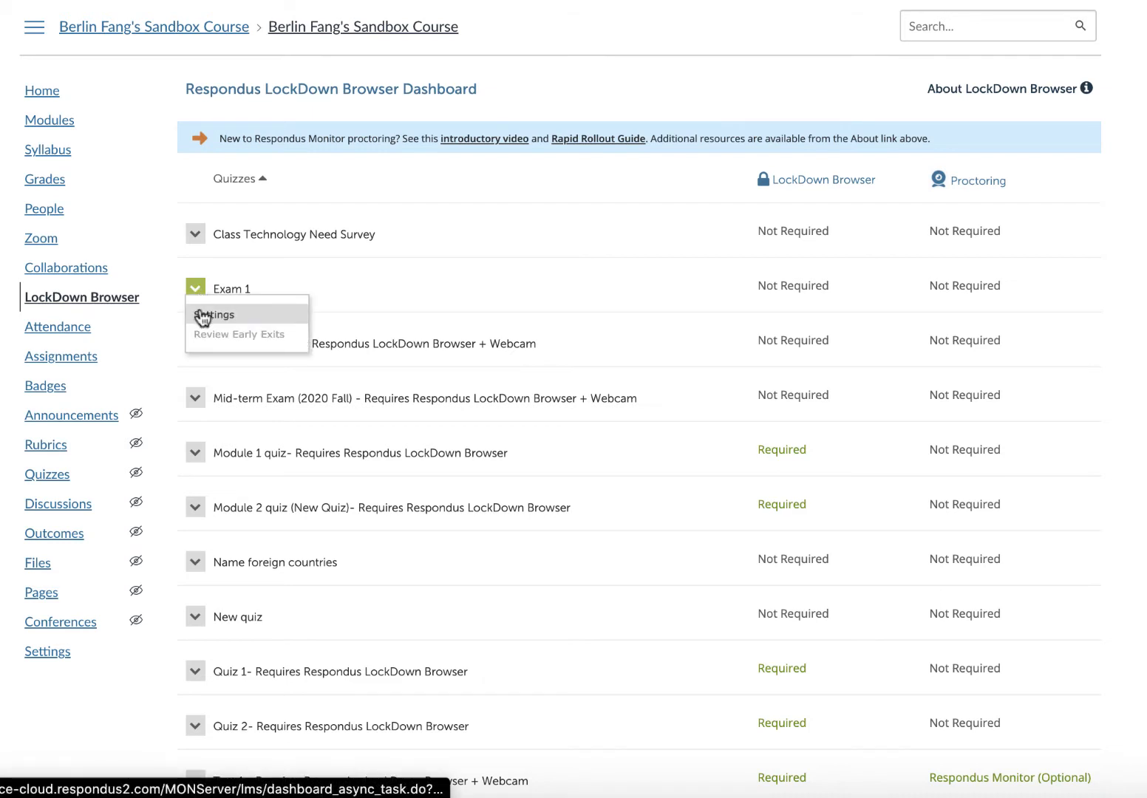
left_click(201, 316)
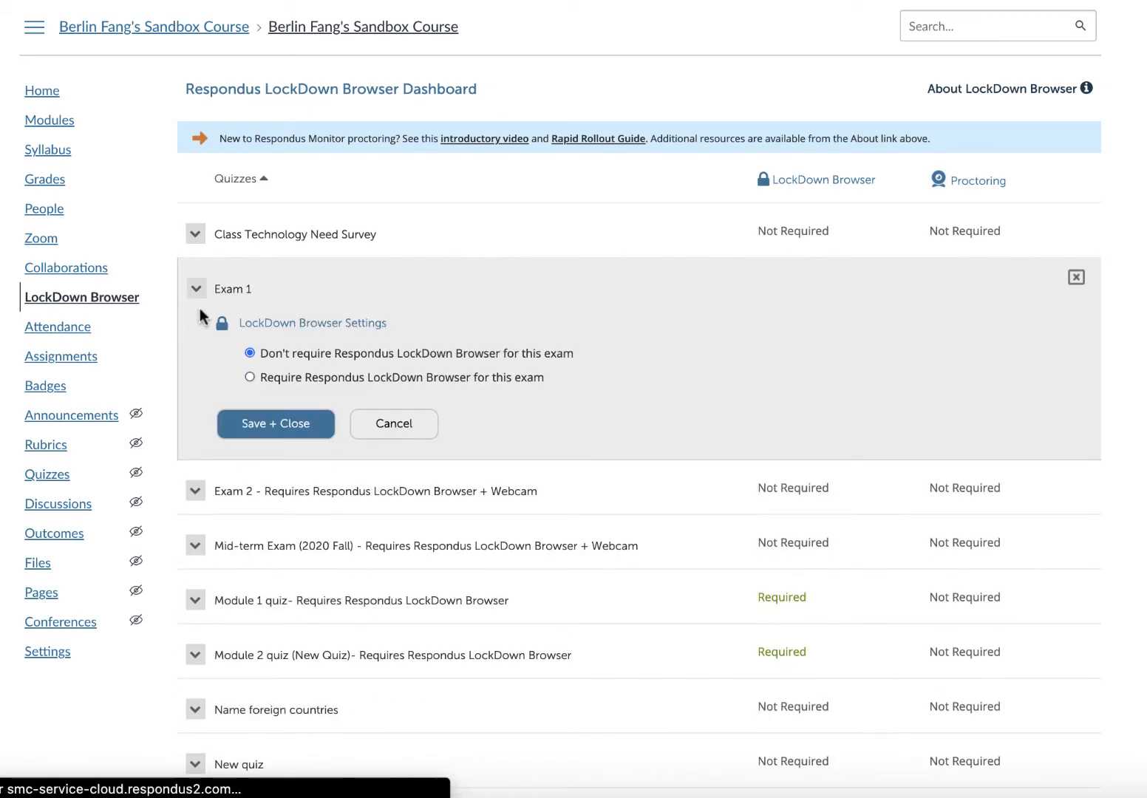
left_click(250, 377)
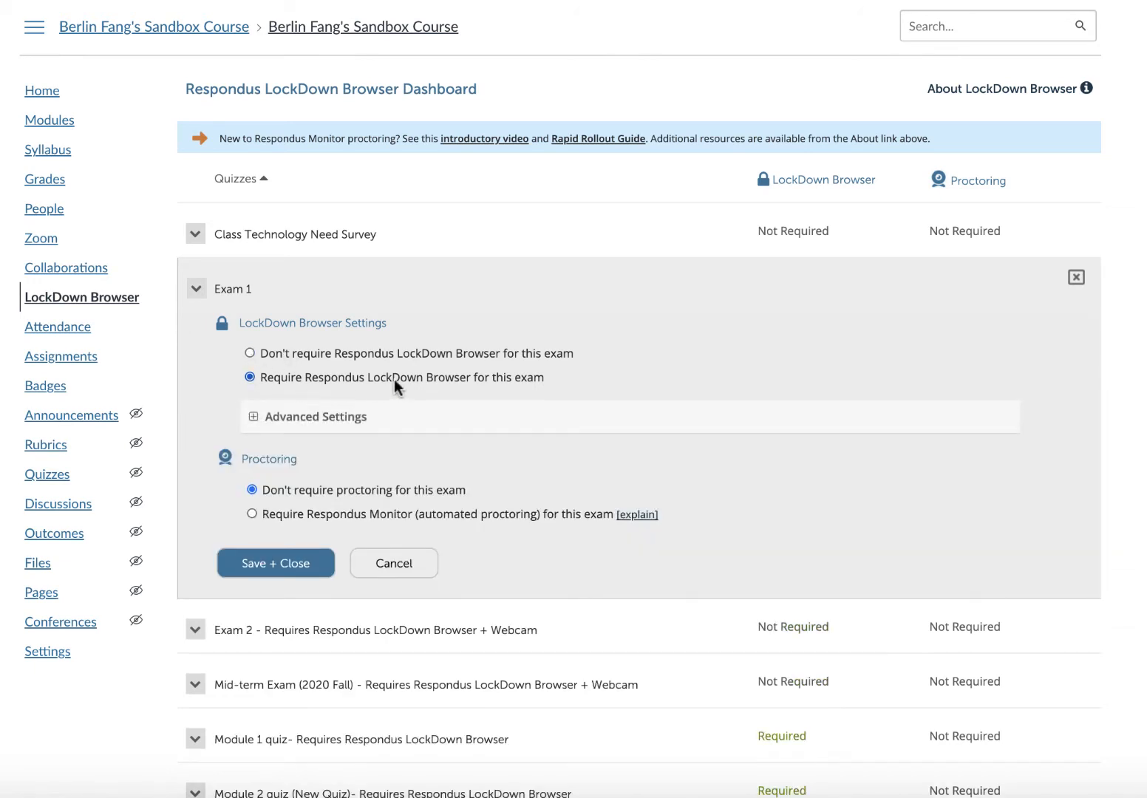
Expand Exam 1's advanced LockDown Browser settings and require Respondus Monitor automated proctoring for the exam
scroll(394, 379, "down", 1)
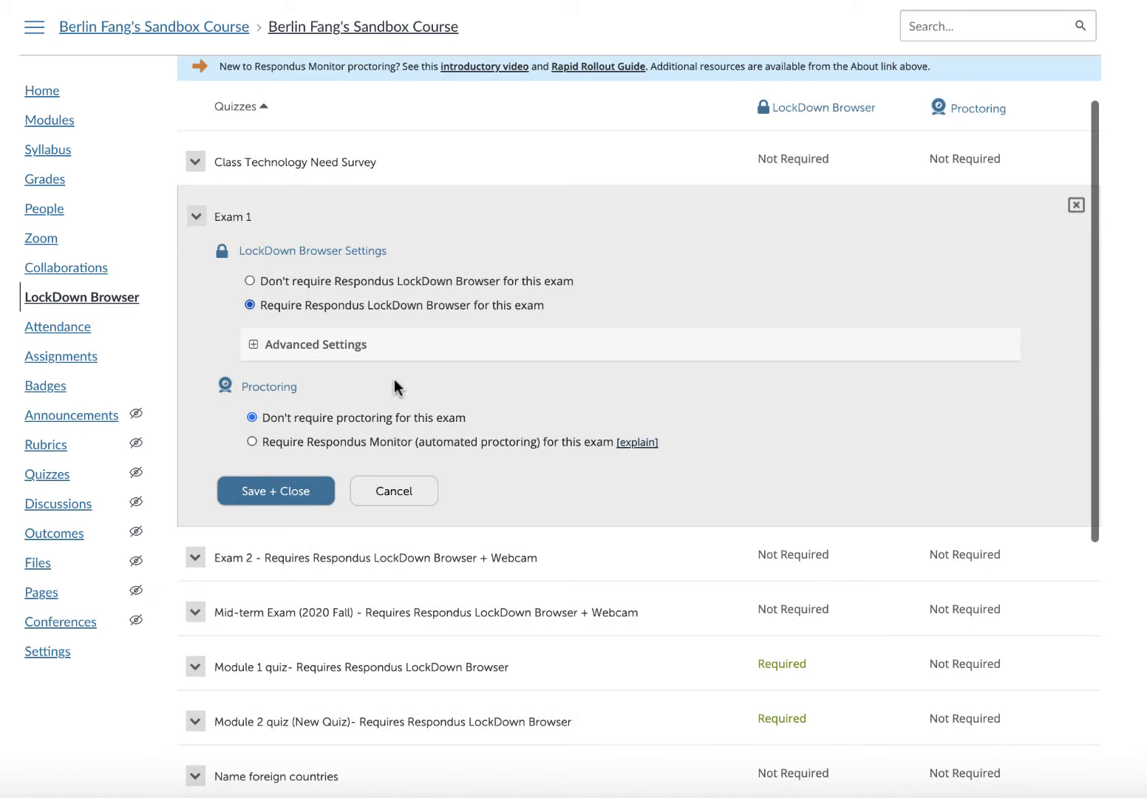
left_click(253, 345)
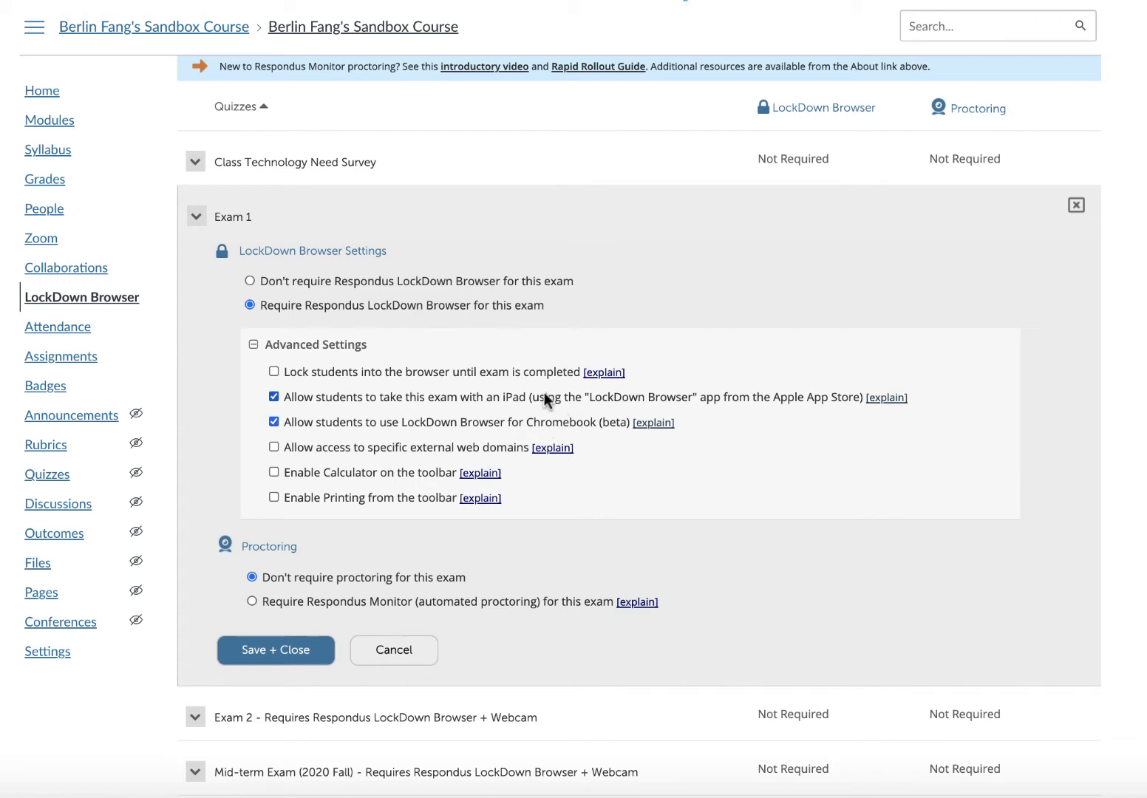
scroll(544, 393, "down", 1)
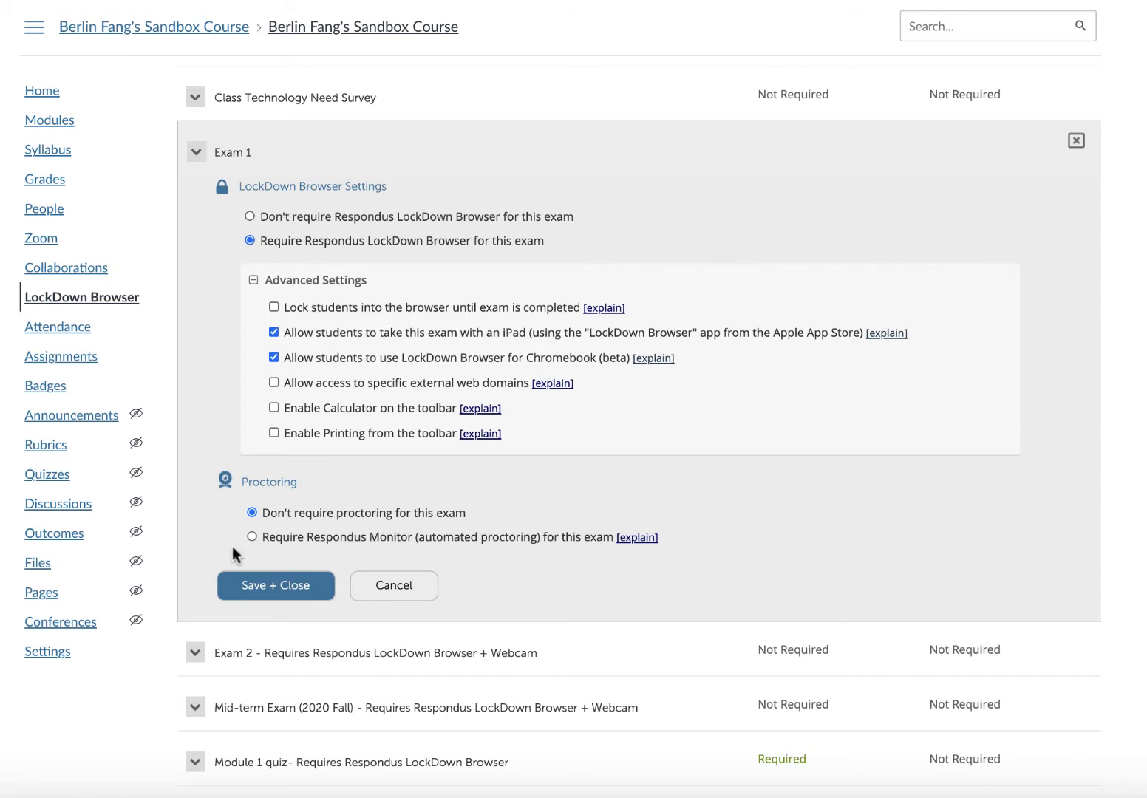
left_click(251, 537)
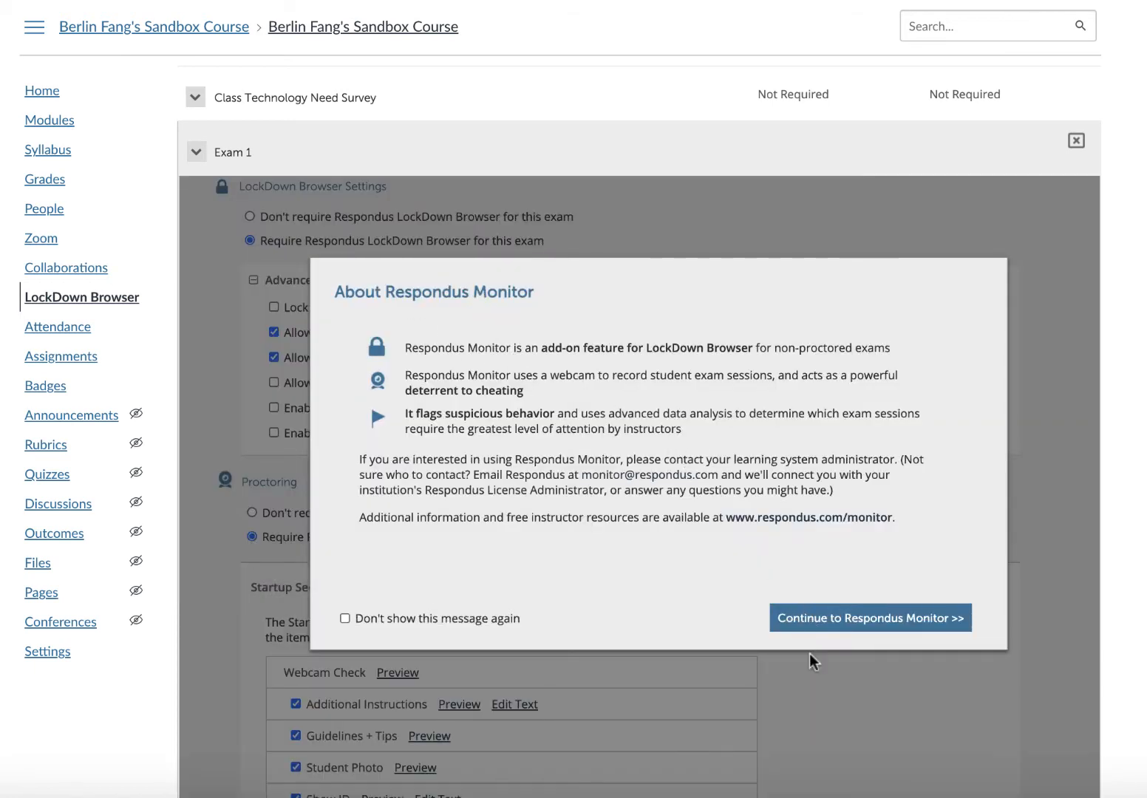
left_click(836, 612)
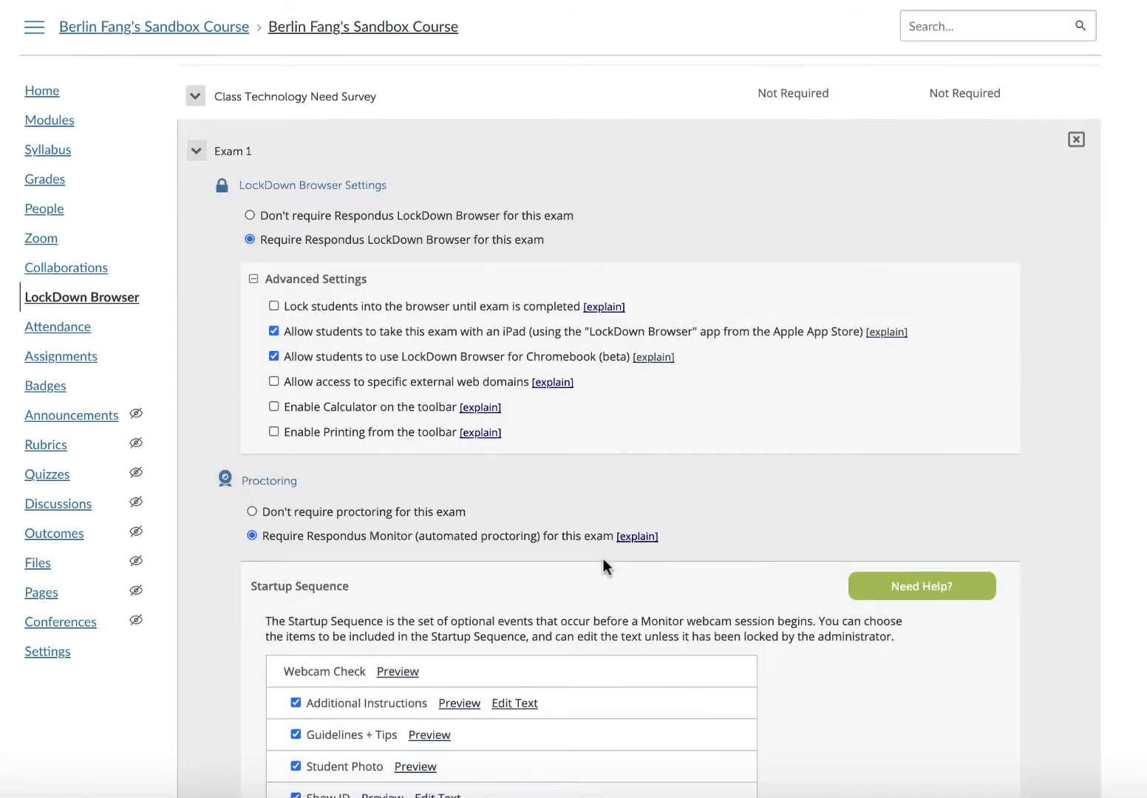
Remove Student Photo, Show ID and Environment Check from Exam 1's proctoring startup sequence
scroll(603, 559, "down", 3)
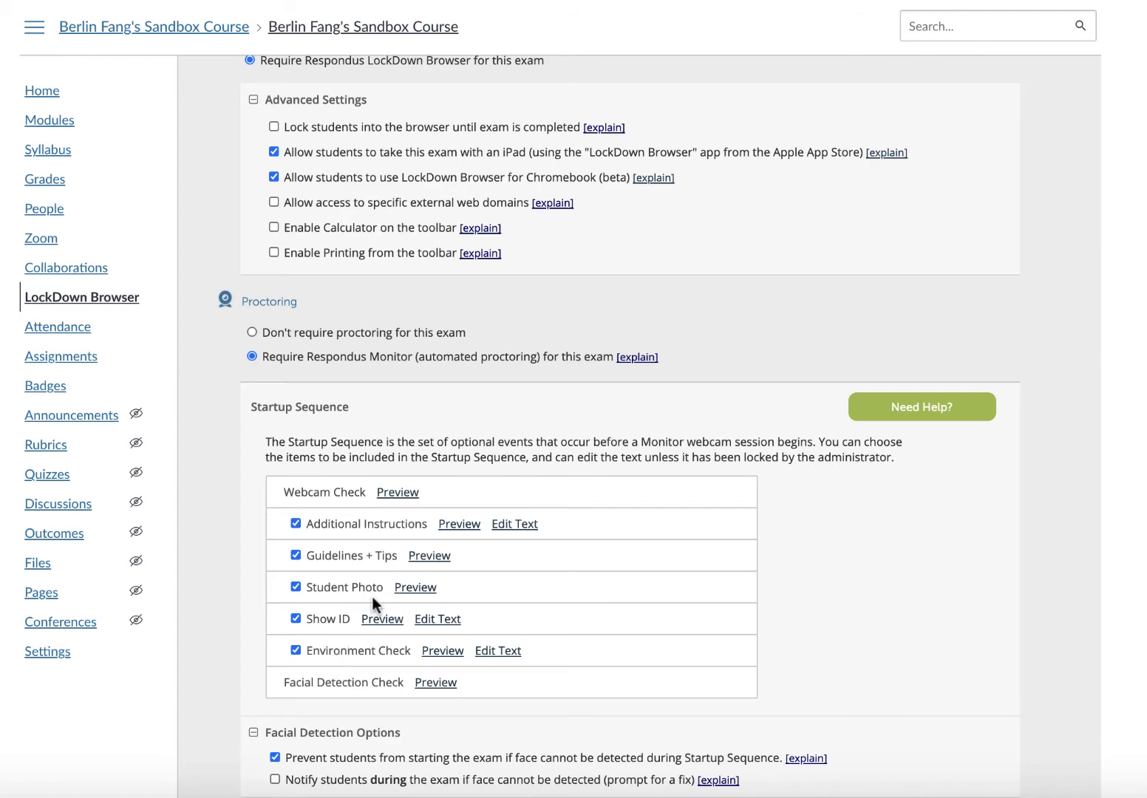
scroll(372, 597, "down", 2)
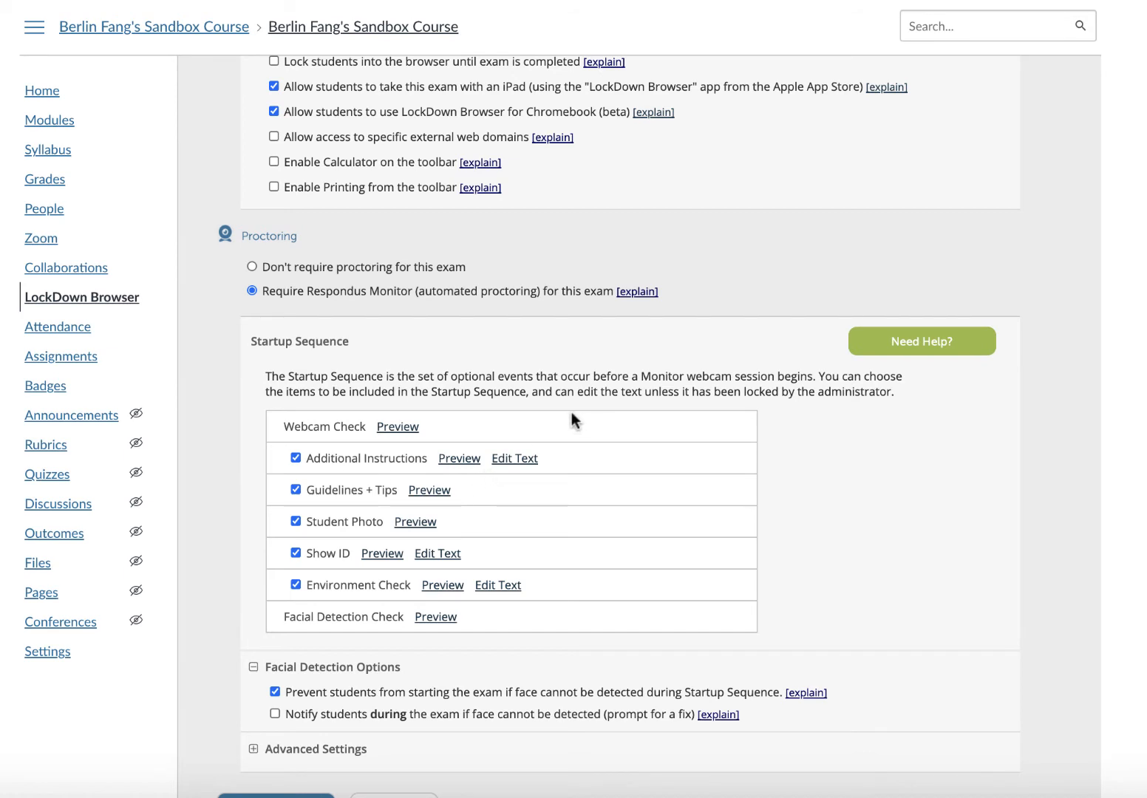
left_click(294, 553)
scroll(504, 525, "down", 1)
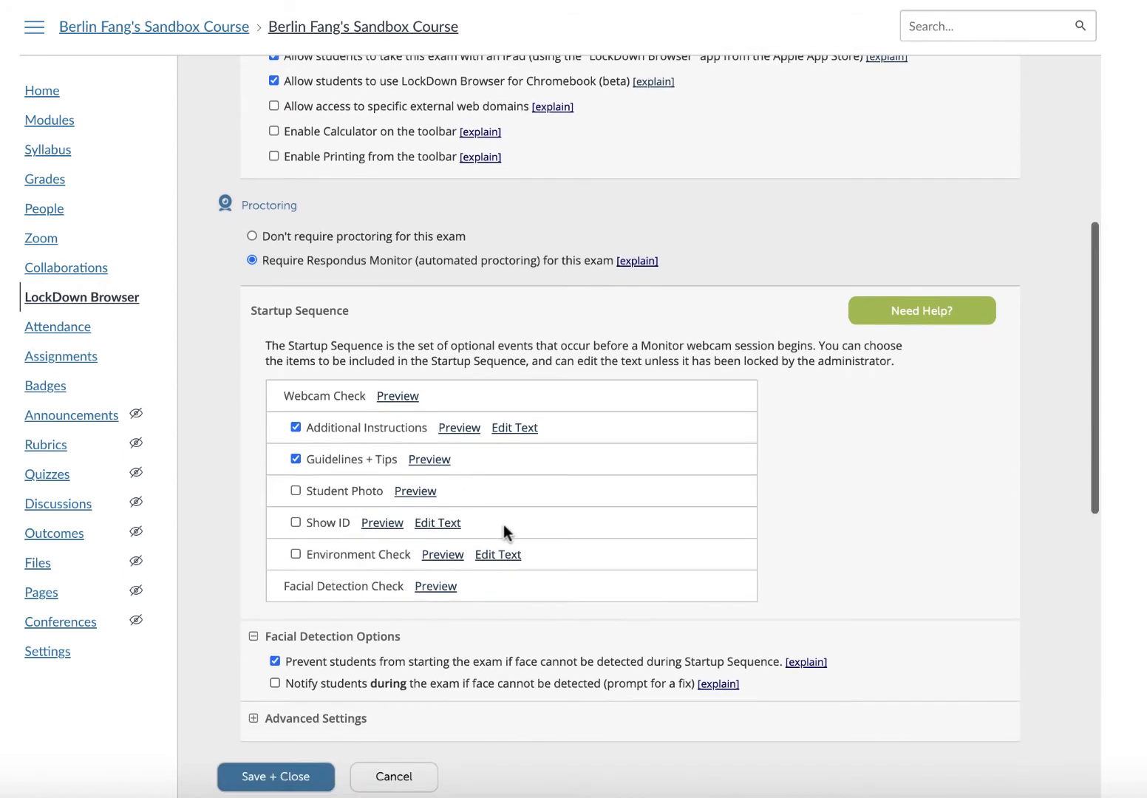
Enable notifying students during the exam if their face cannot be detected, and expand the proctoring advanced settings
scroll(520, 482, "down", 1)
scroll(521, 481, "down", 1)
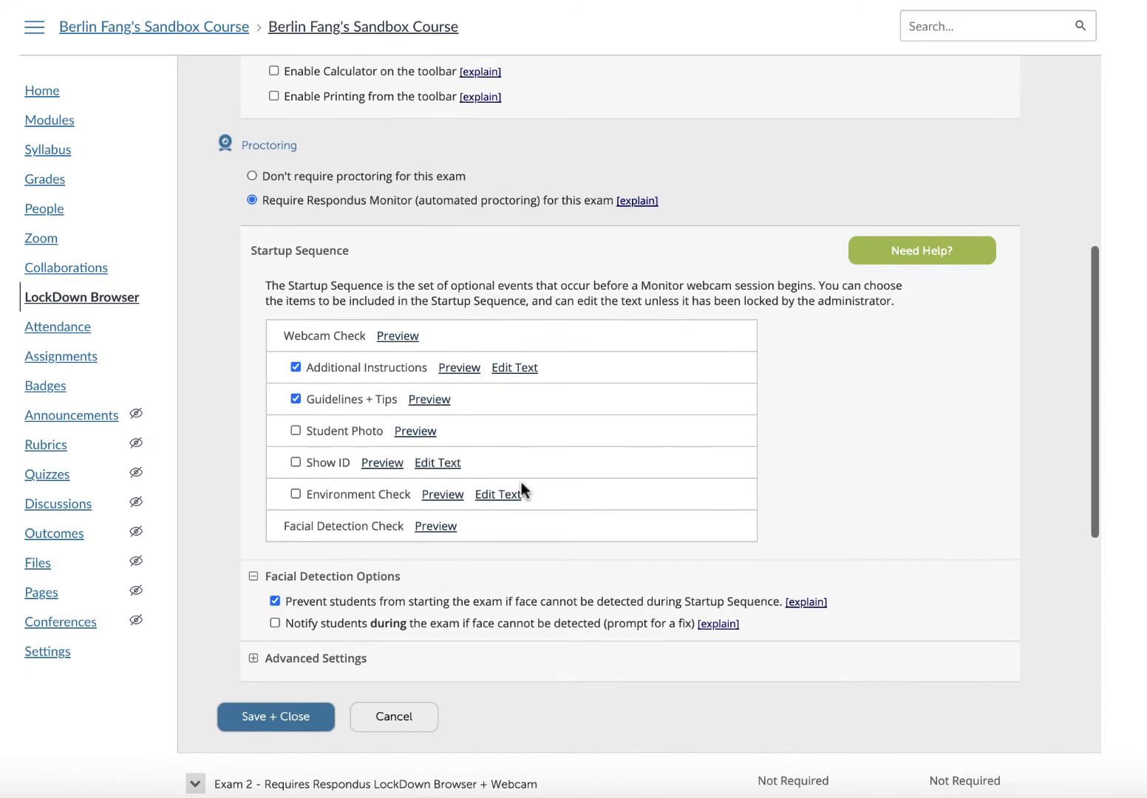
scroll(514, 502, "down", 2)
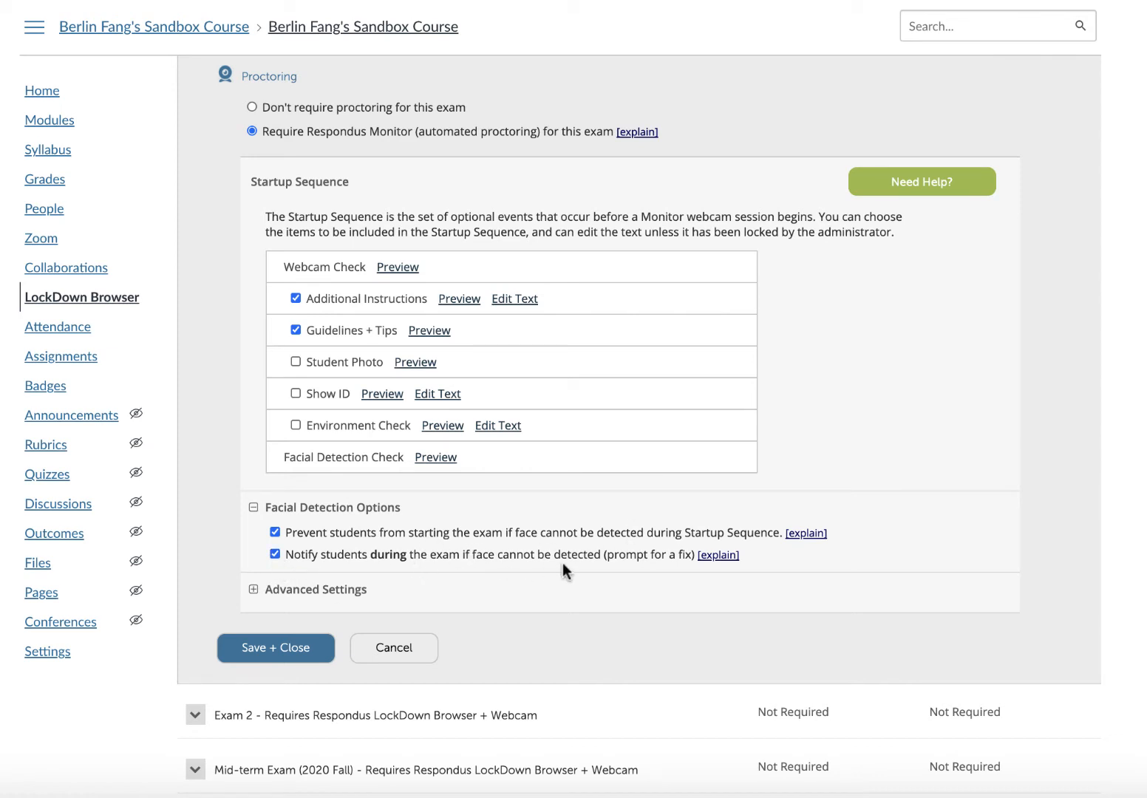
mouse_move(709, 562)
left_click(253, 591)
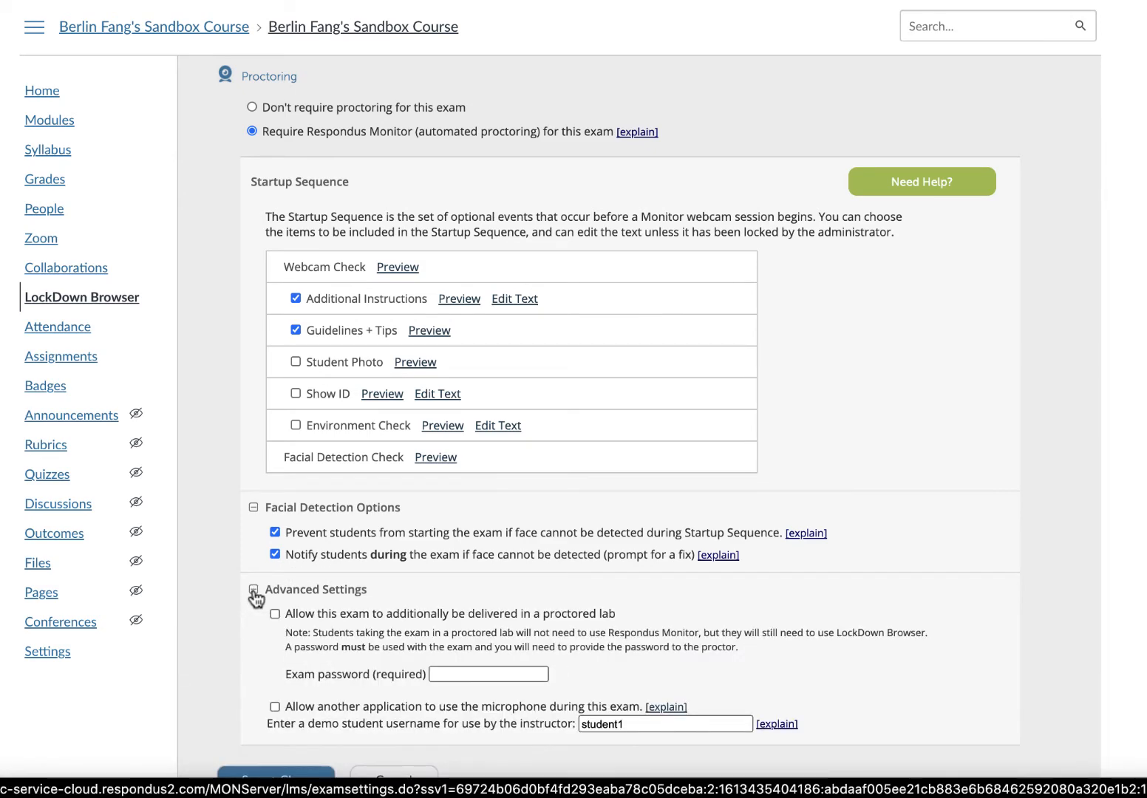
Save and close Exam 1's LockDown Browser and proctoring settings, and check its entry in the dashboard
scroll(255, 595, "down", 1)
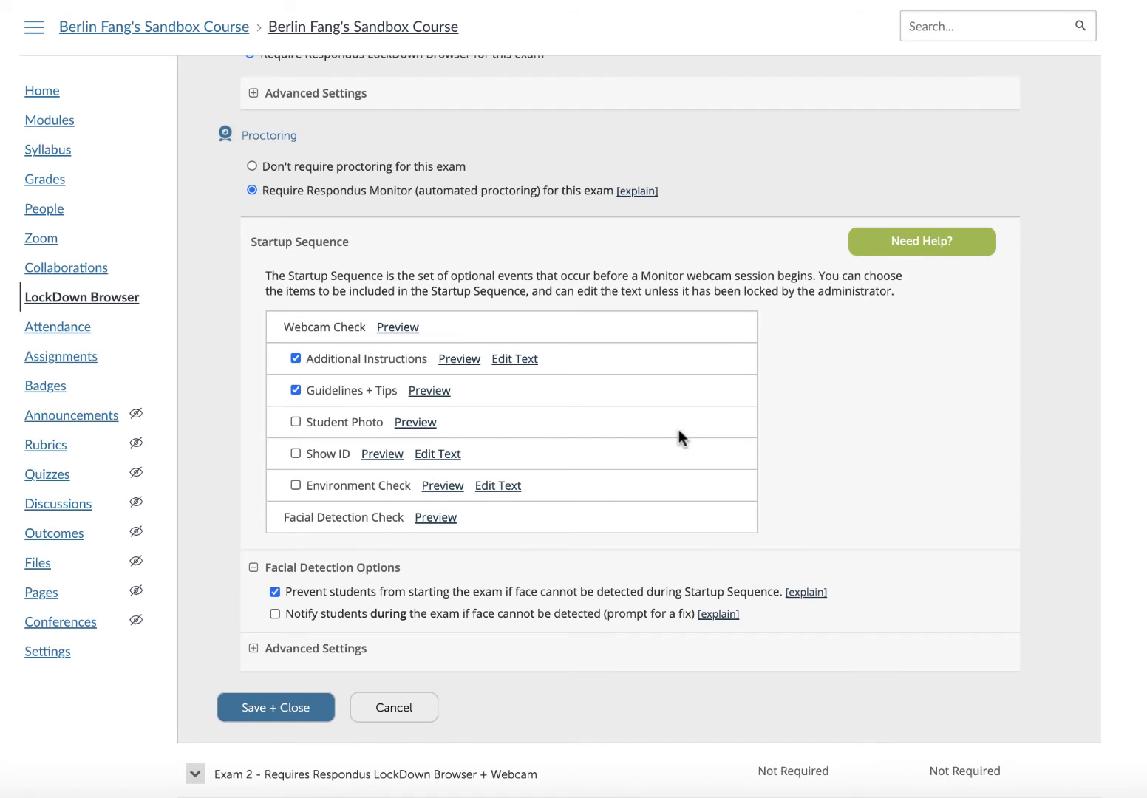
left_click(267, 705)
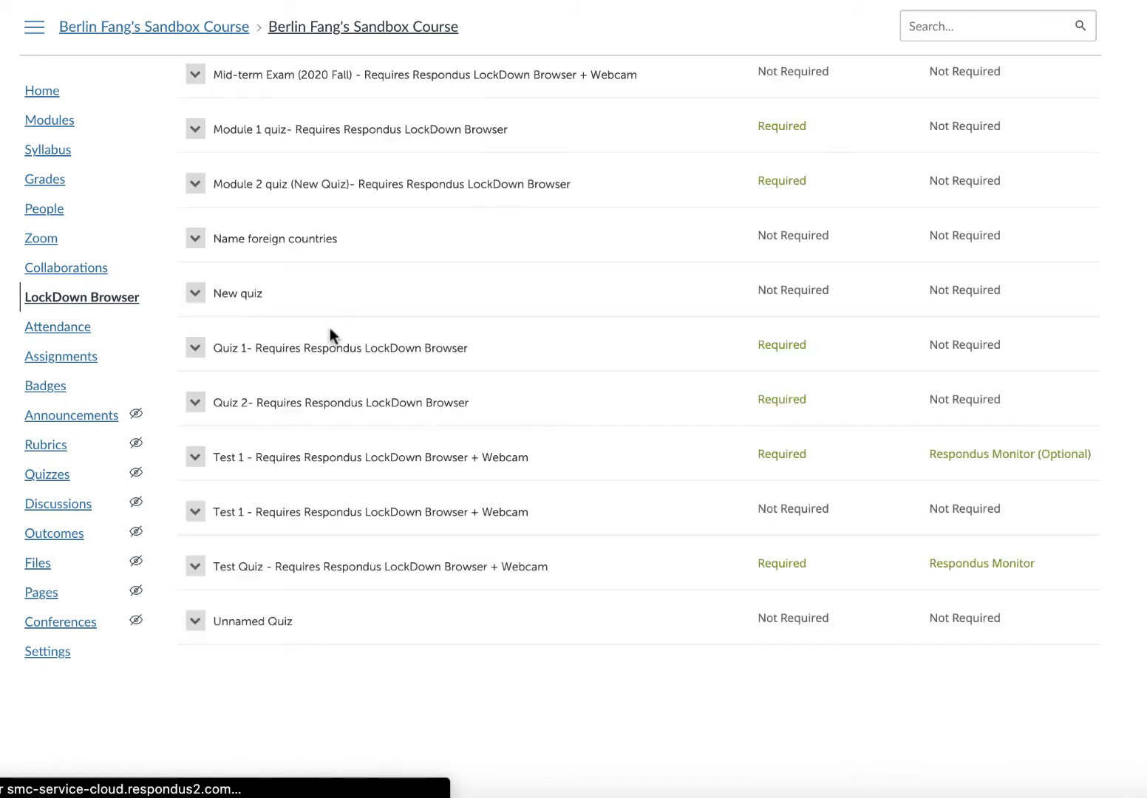
scroll(330, 307, "up", 5)
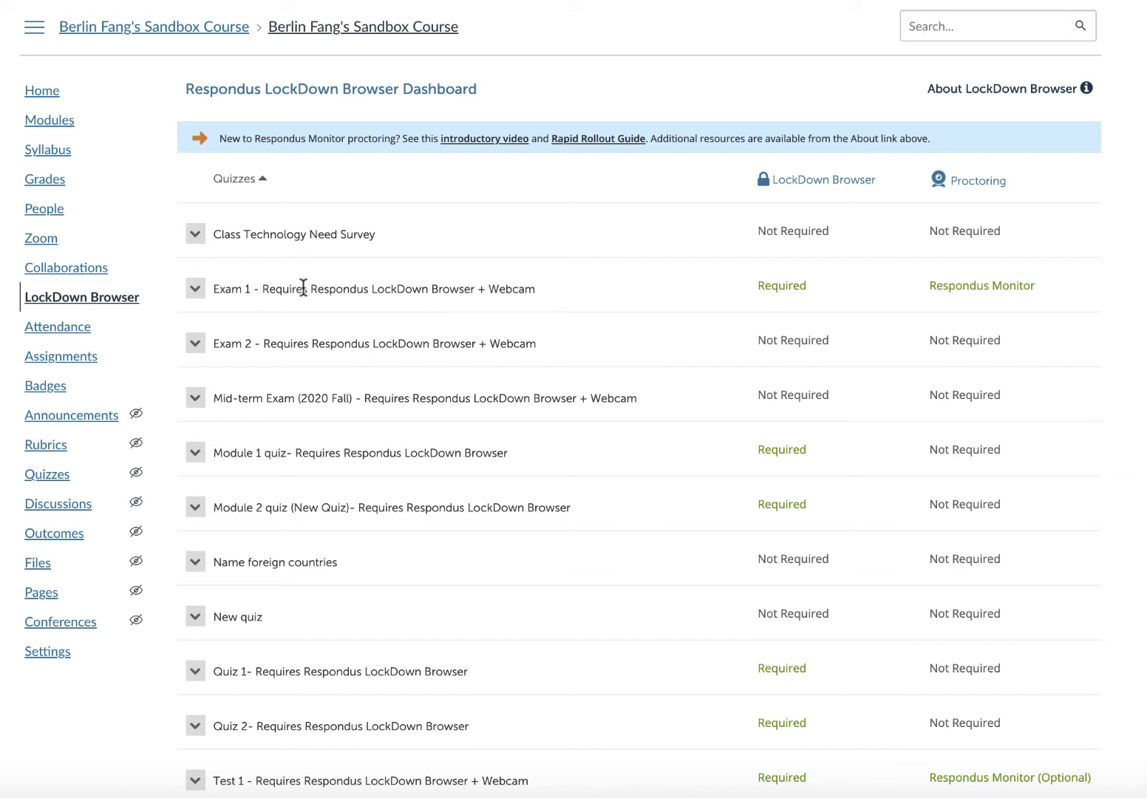
Go to Commons from the course home page and search it for "lockdown browser"
left_click(53, 129)
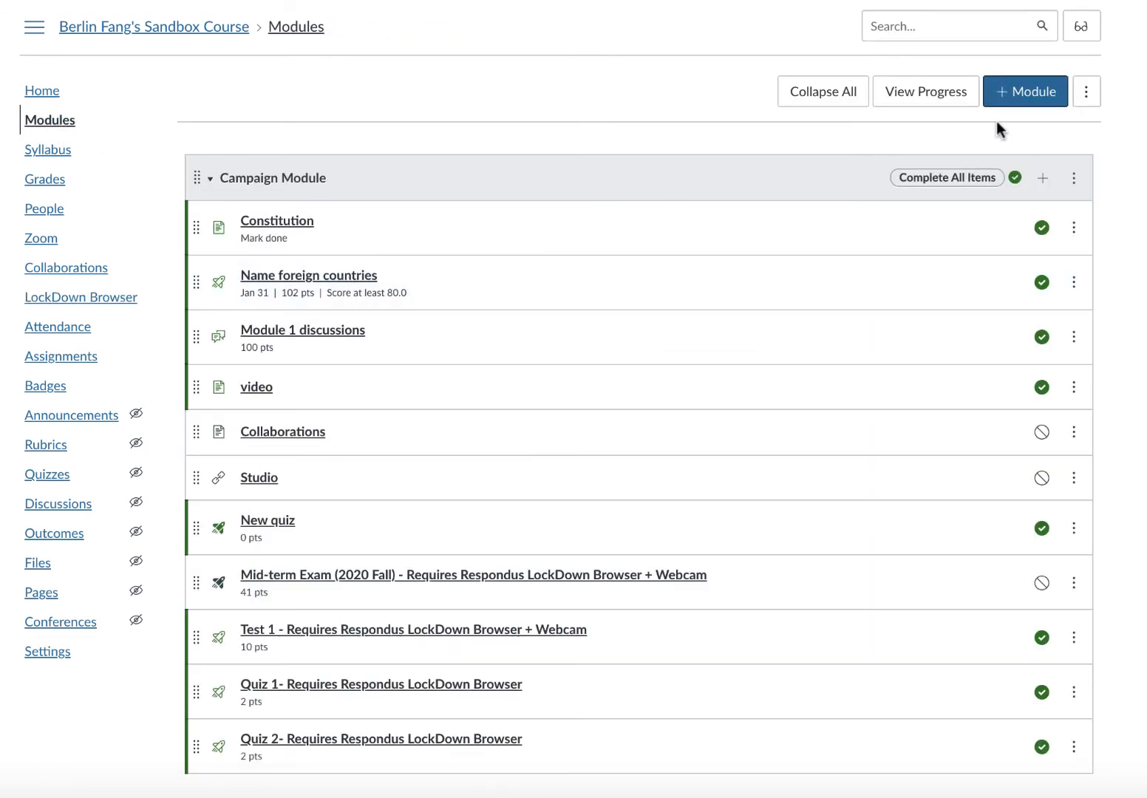
left_click(42, 92)
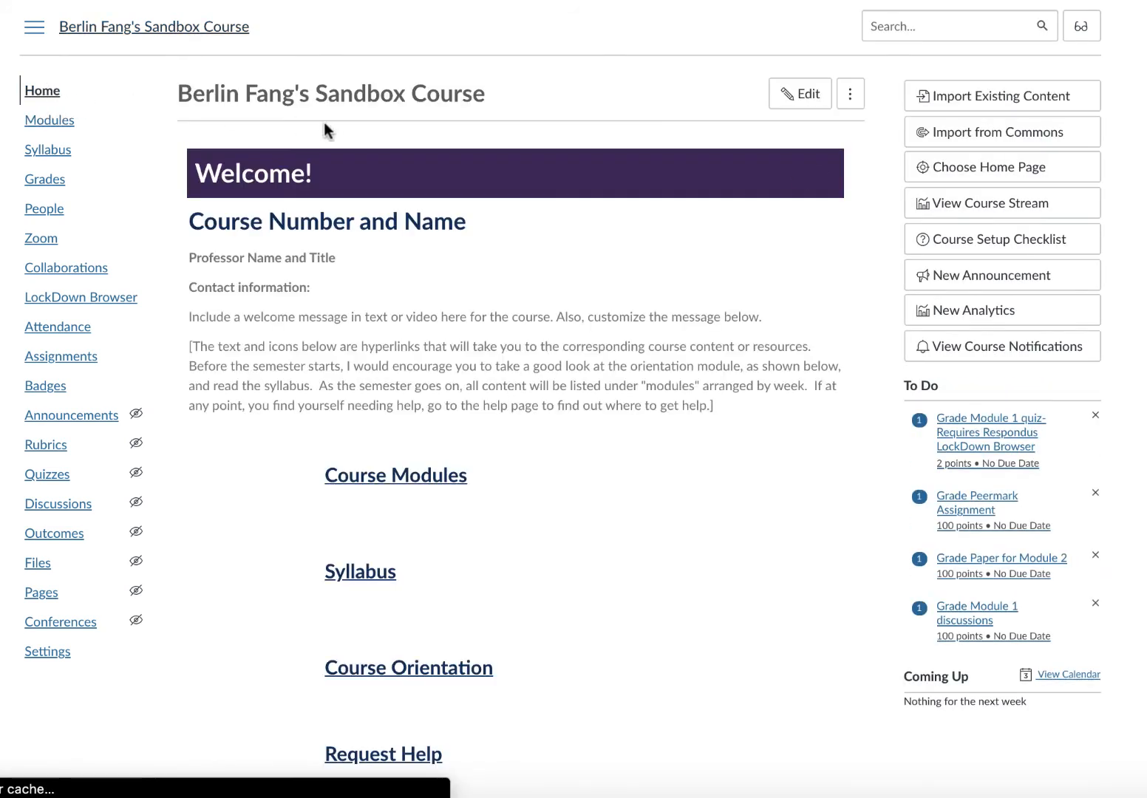
left_click(950, 135)
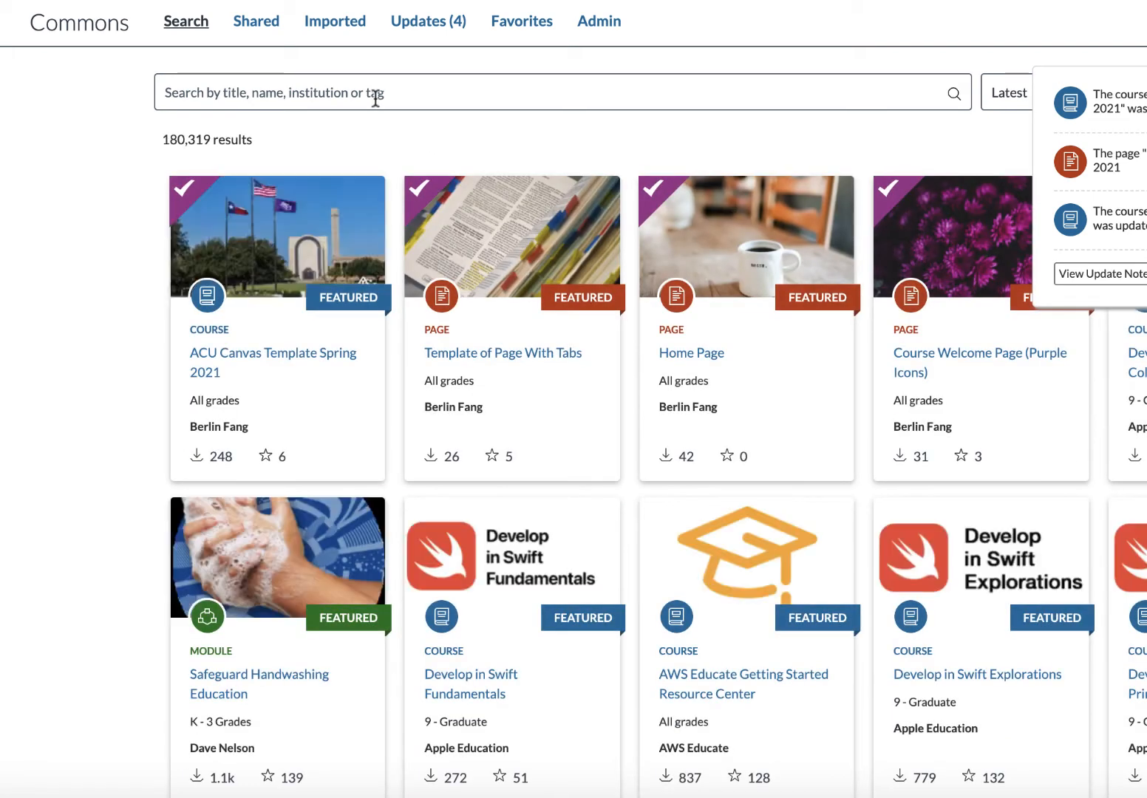
left_click(376, 97)
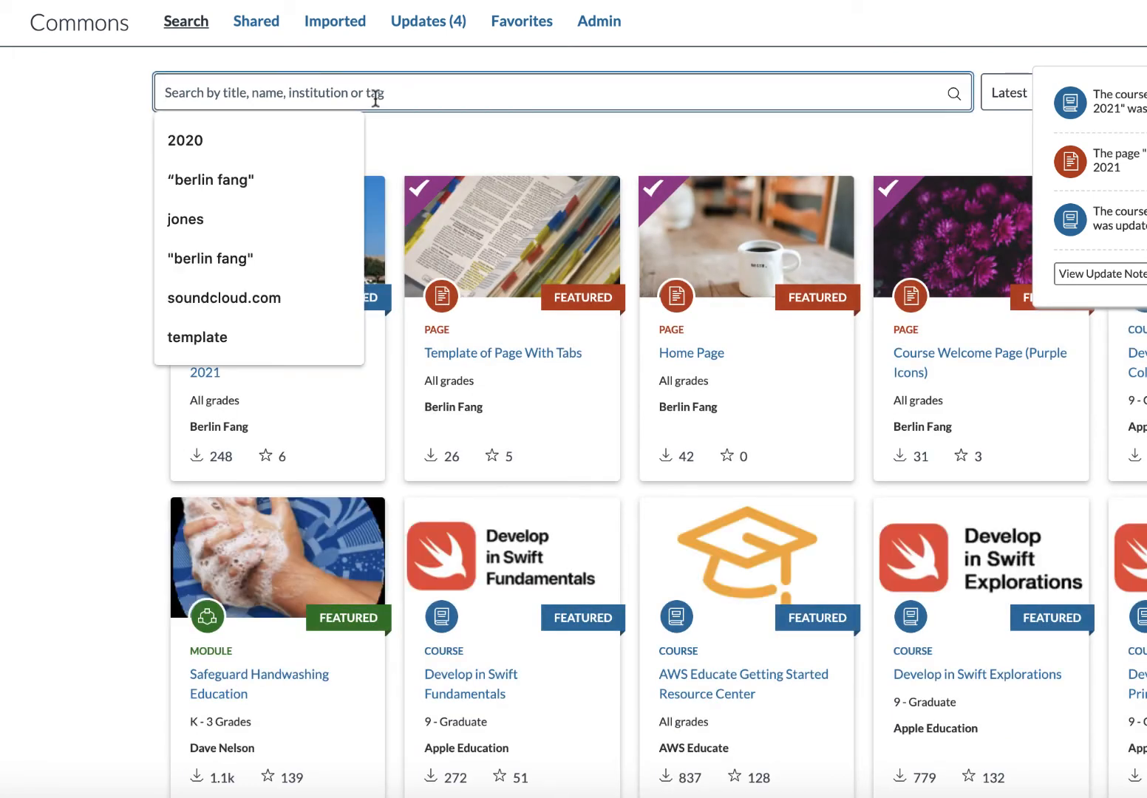
type("Loc")
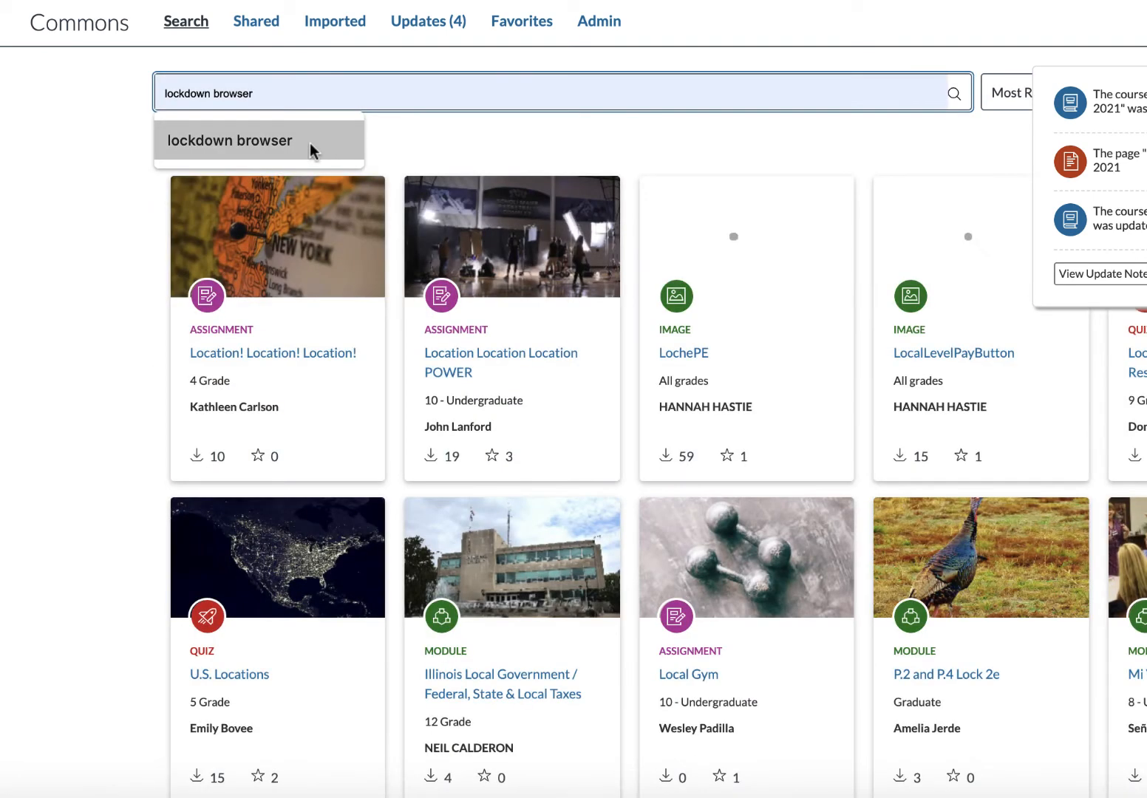
left_click(310, 150)
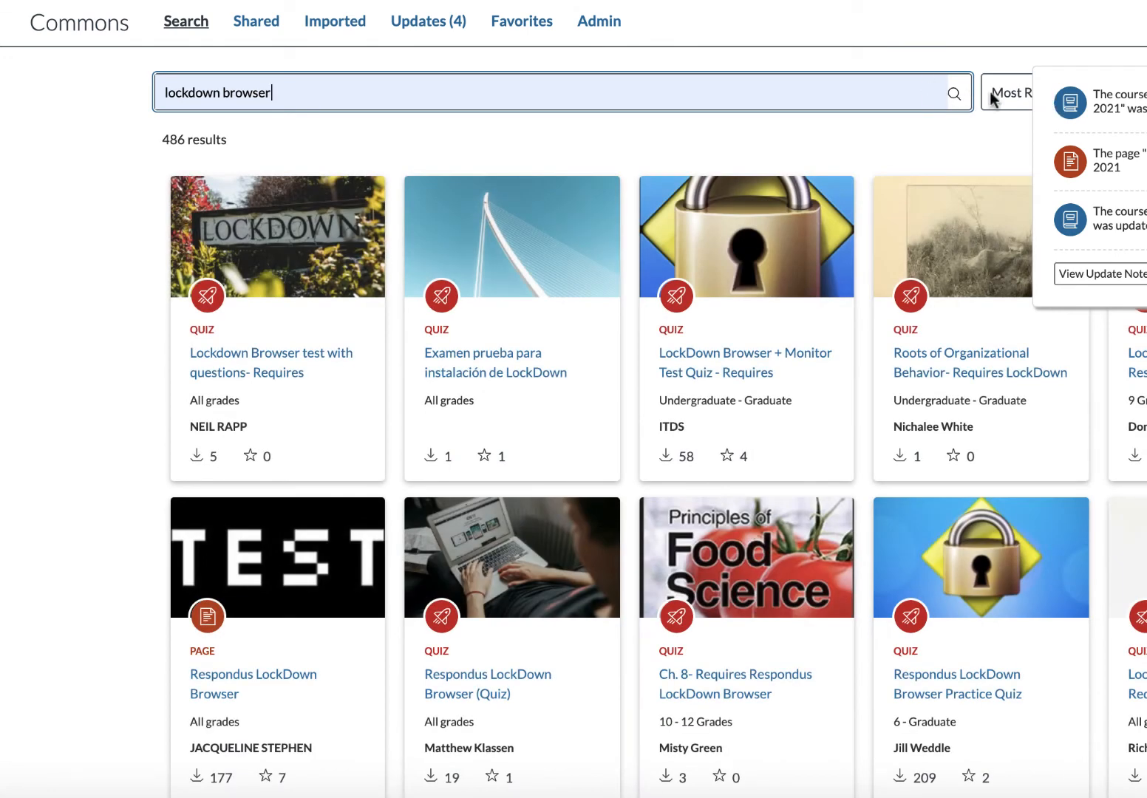
Filter results to only Abilene Christian University approved resources and open the module "Using Respondus Lockdown Browser and Monitor for Secure Testing"
left_click(1145, 85)
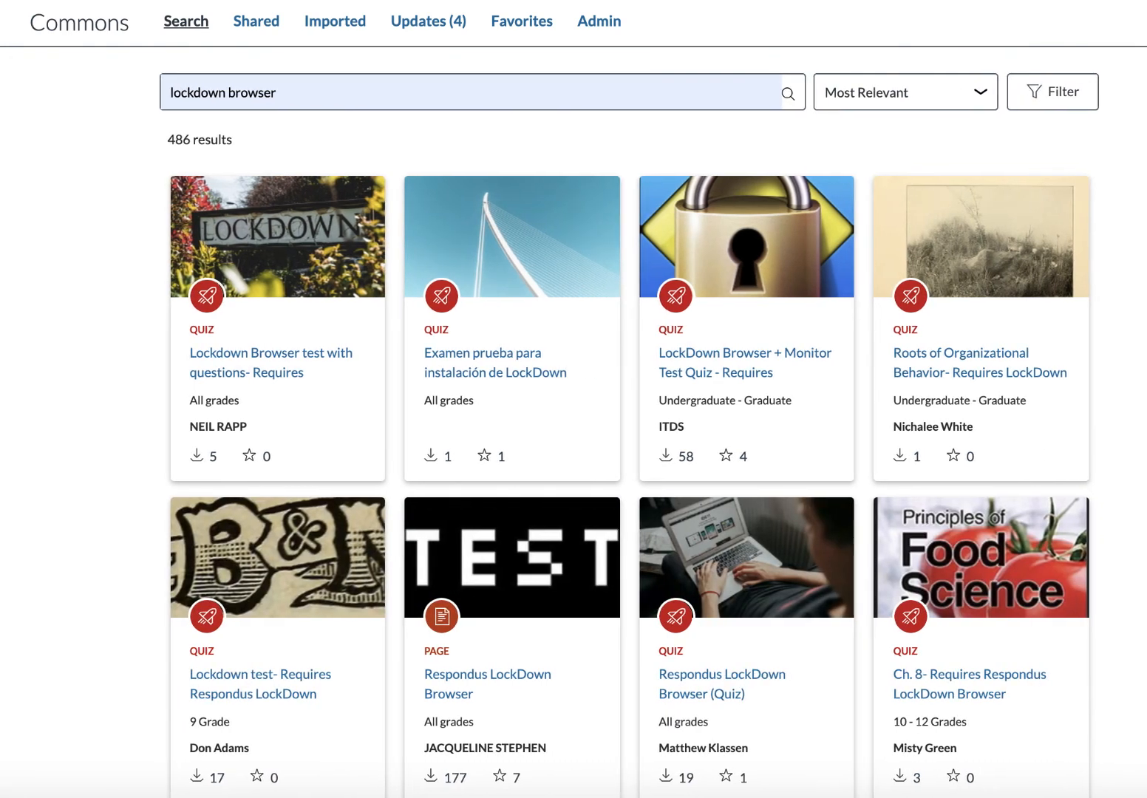
left_click(1085, 102)
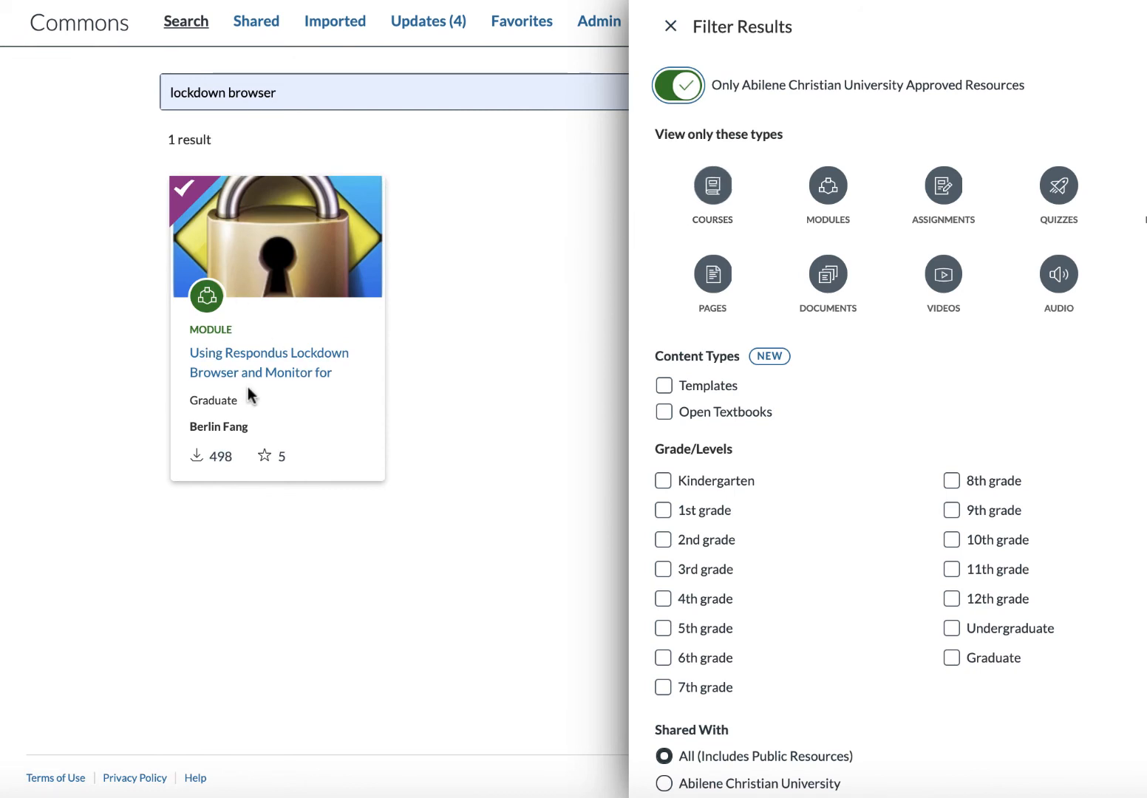
left_click(253, 360)
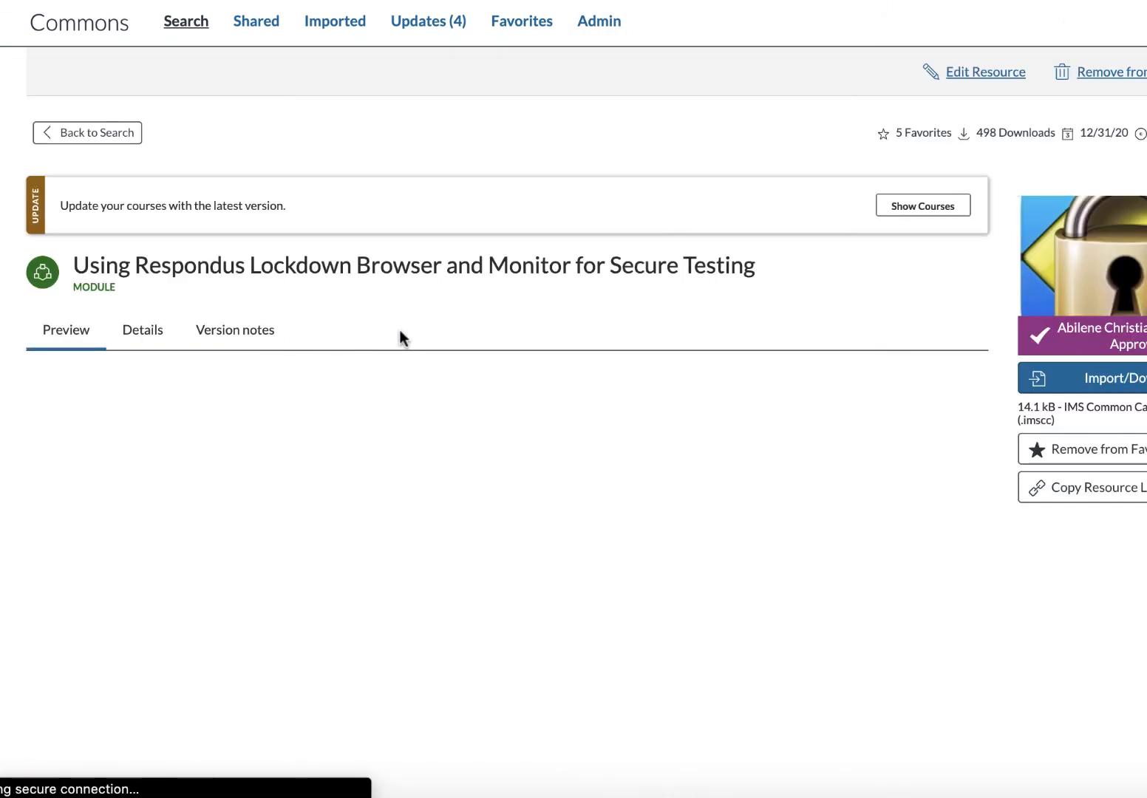
Import the module "Using Respondus Lockdown Browser and Monitor for Secure Testing" into the Adams Center Sandbox course
left_click(1090, 380)
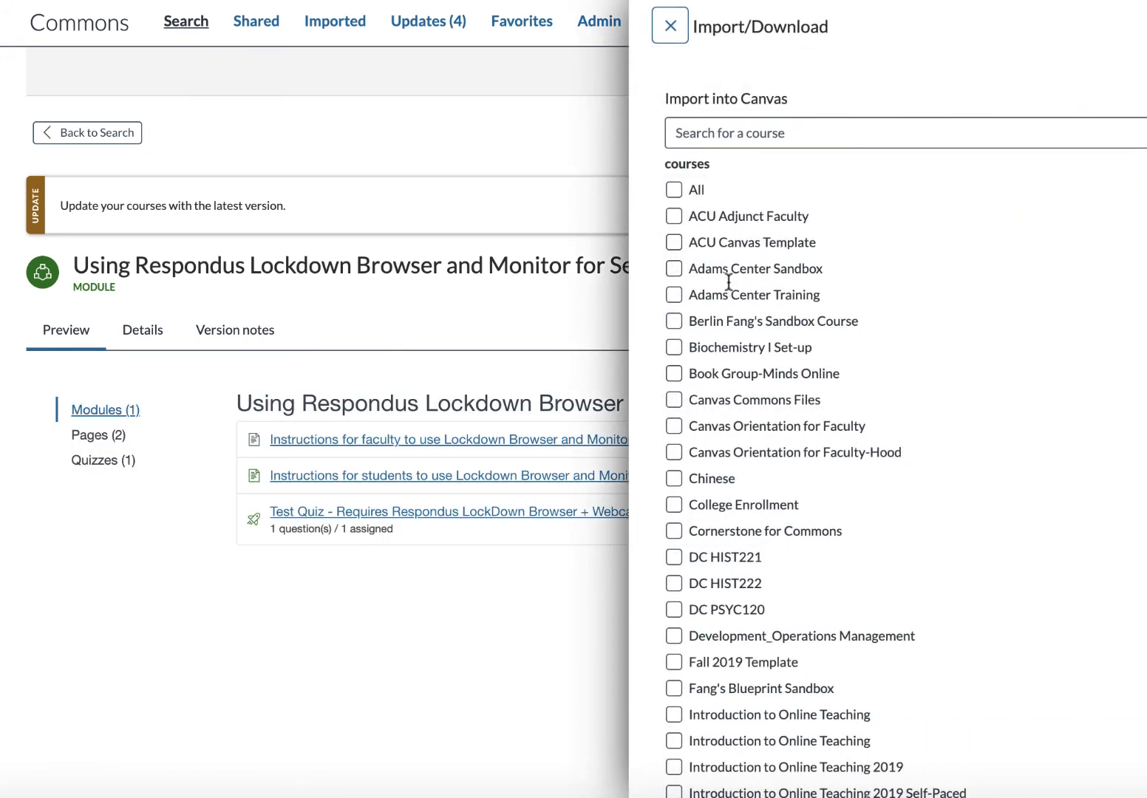
left_click(674, 269)
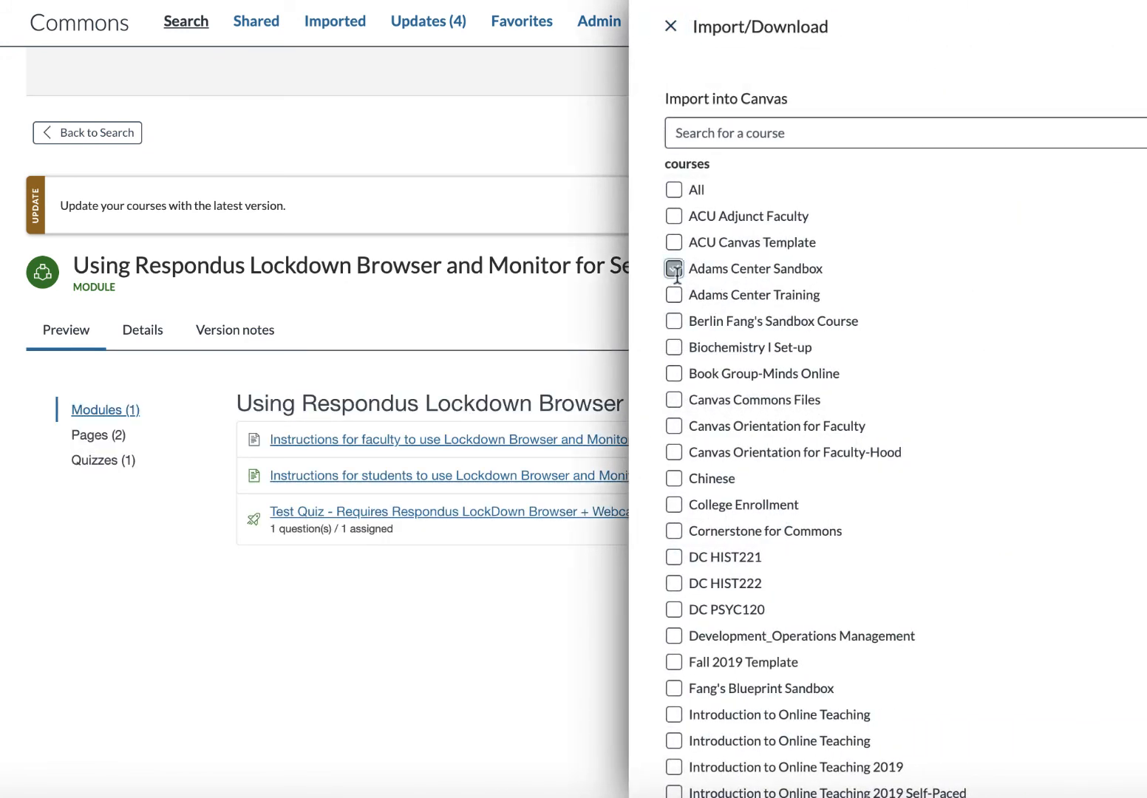
scroll(745, 339, "down", 10)
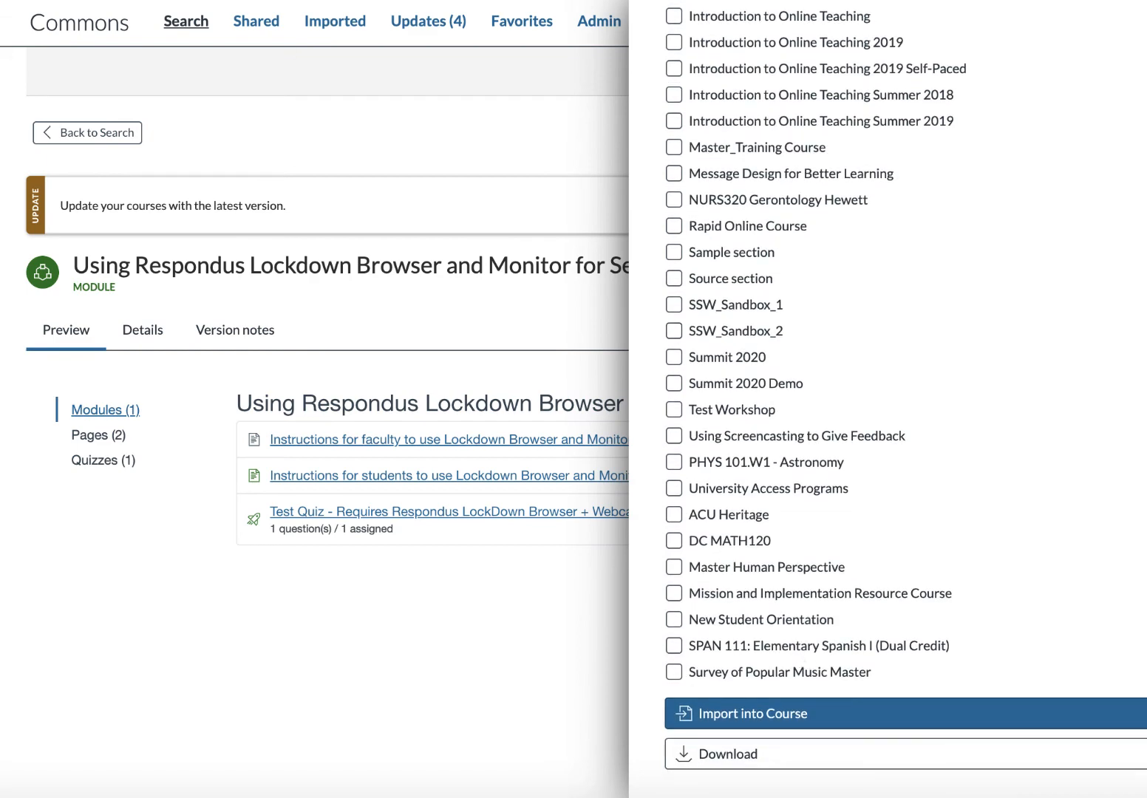
left_click(792, 715)
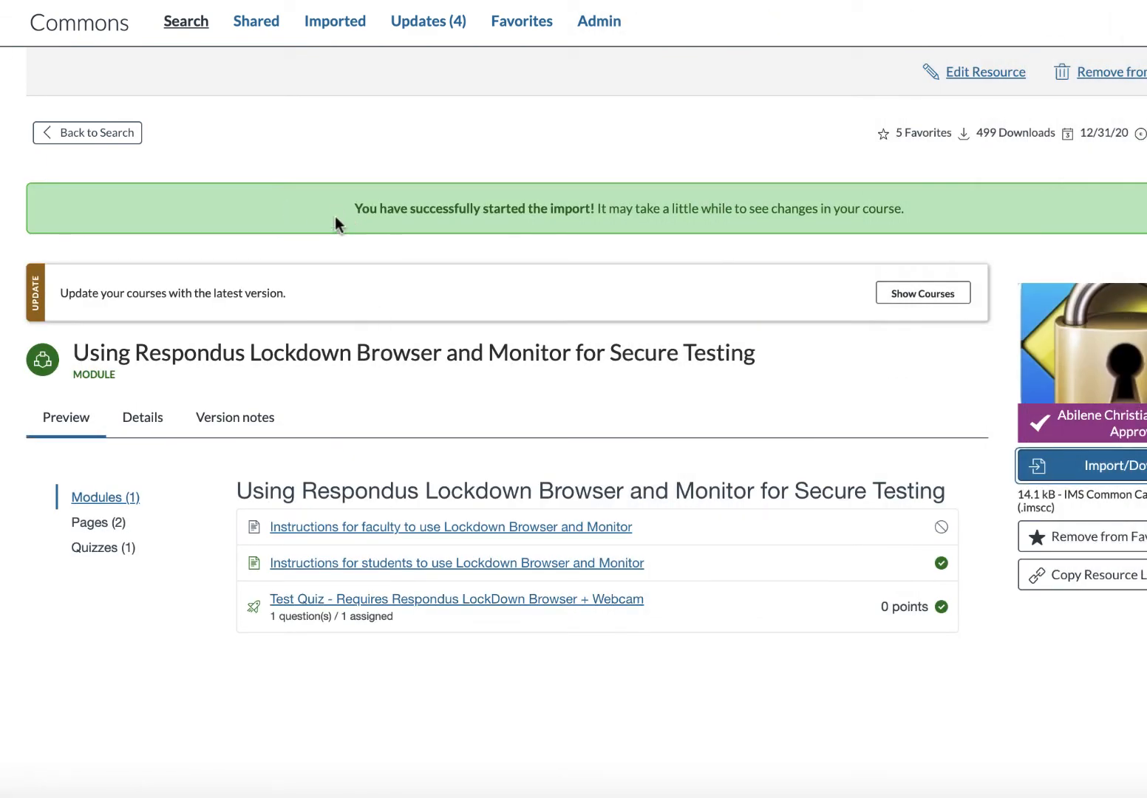
Leave the Commons resource, go to the instructor's published sandbox course, and show its course modules down to the Respondus secure testing module
left_click(78, 133)
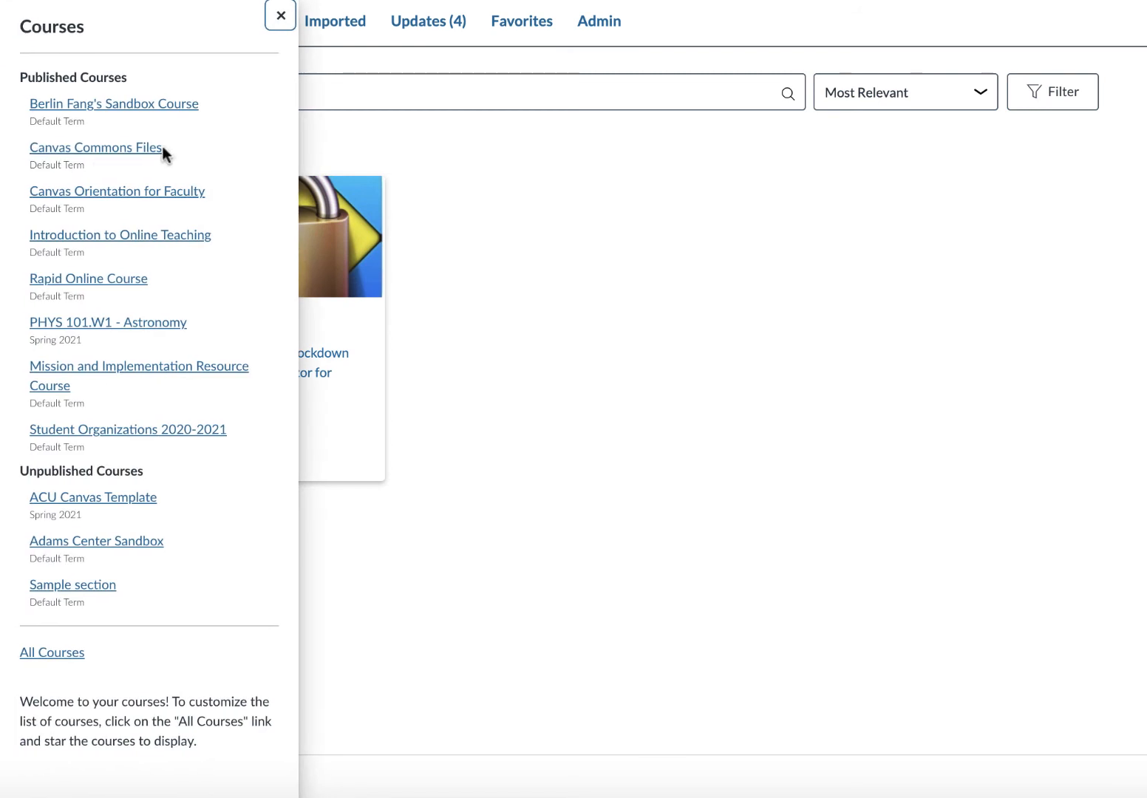
left_click(170, 105)
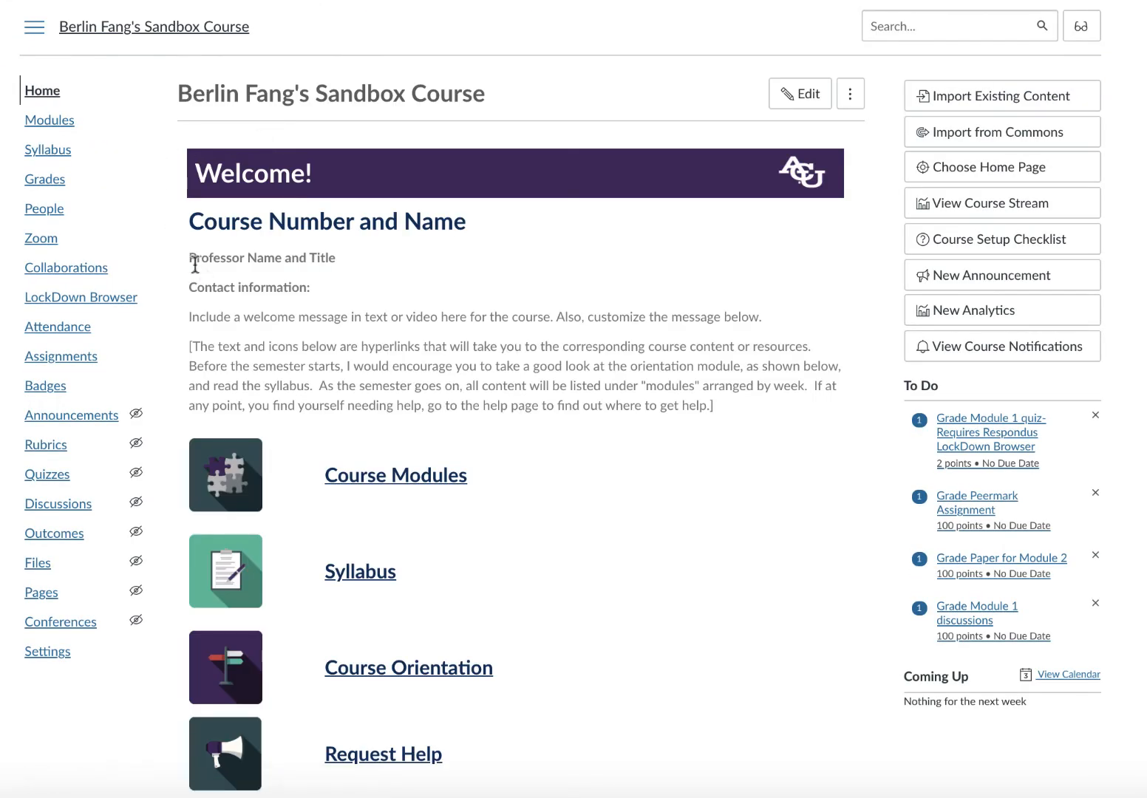
left_click(376, 473)
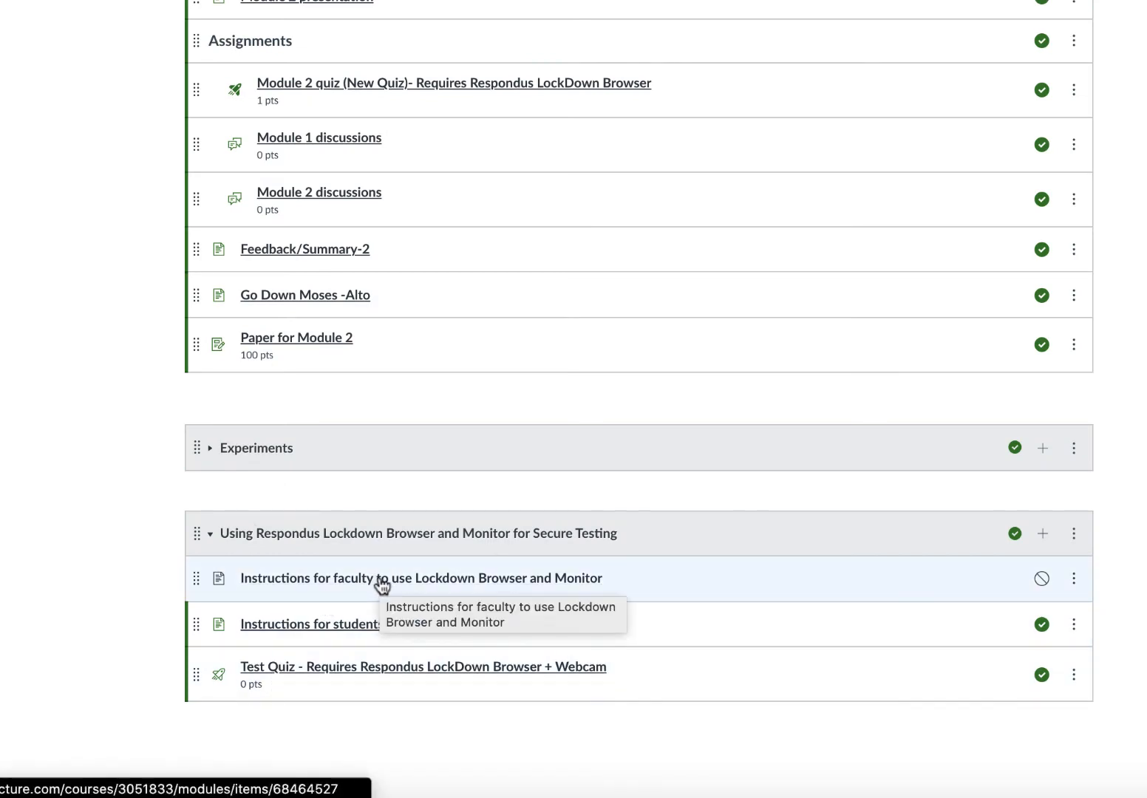
Read through the page "Instructions for students to use Lockdown Browser and Monitor", and continue to the module's test quiz to view its settings
left_click(353, 629)
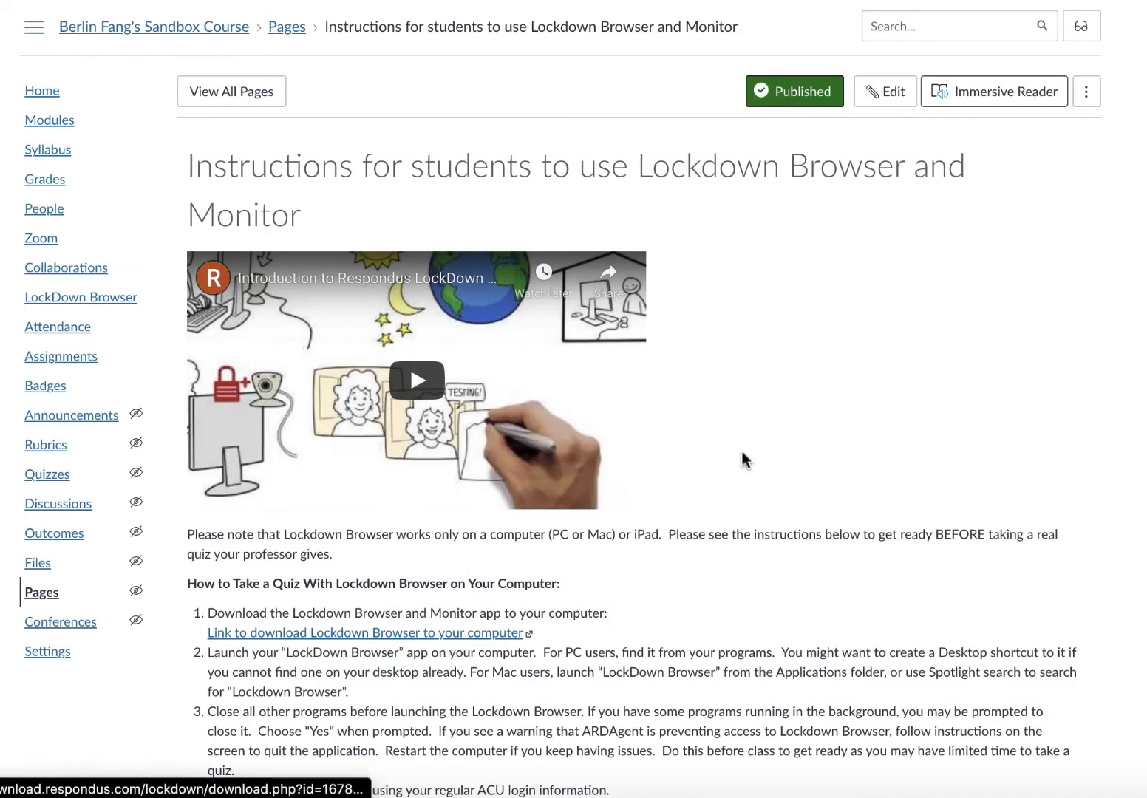
scroll(742, 453, "down", 5)
scroll(742, 452, "up", 3)
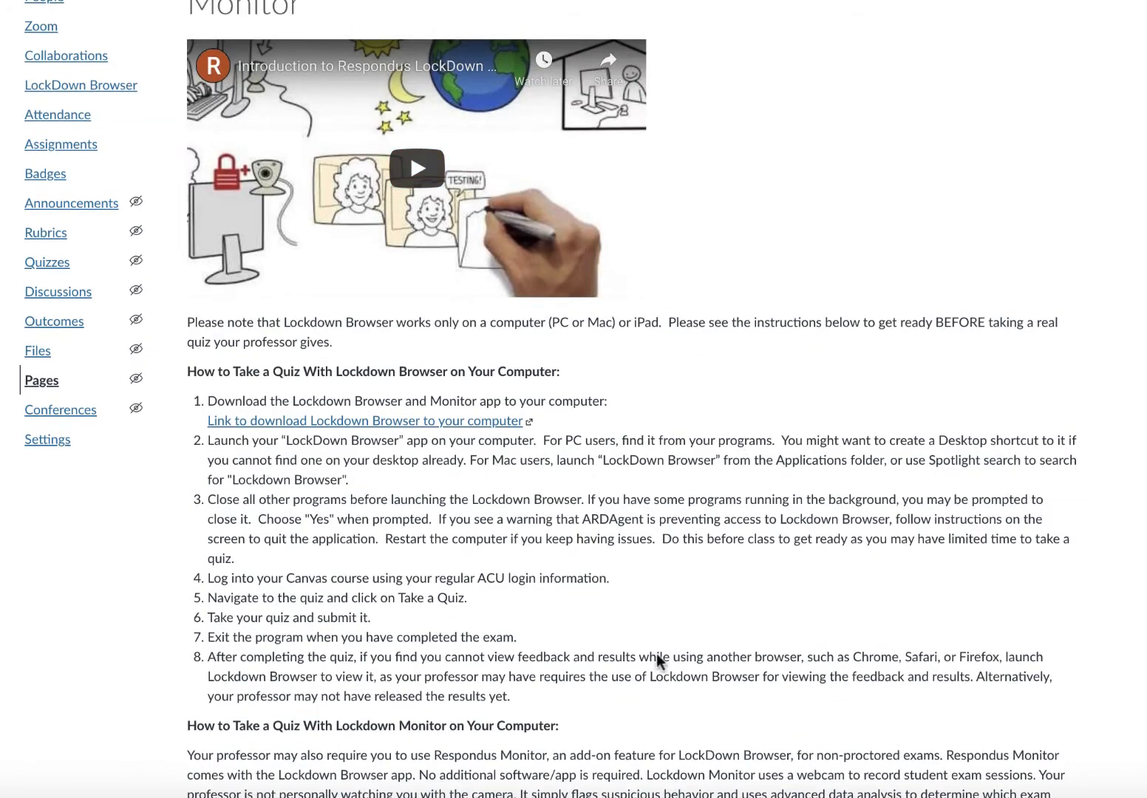
scroll(679, 705, "down", 8)
scroll(678, 705, "up", 6)
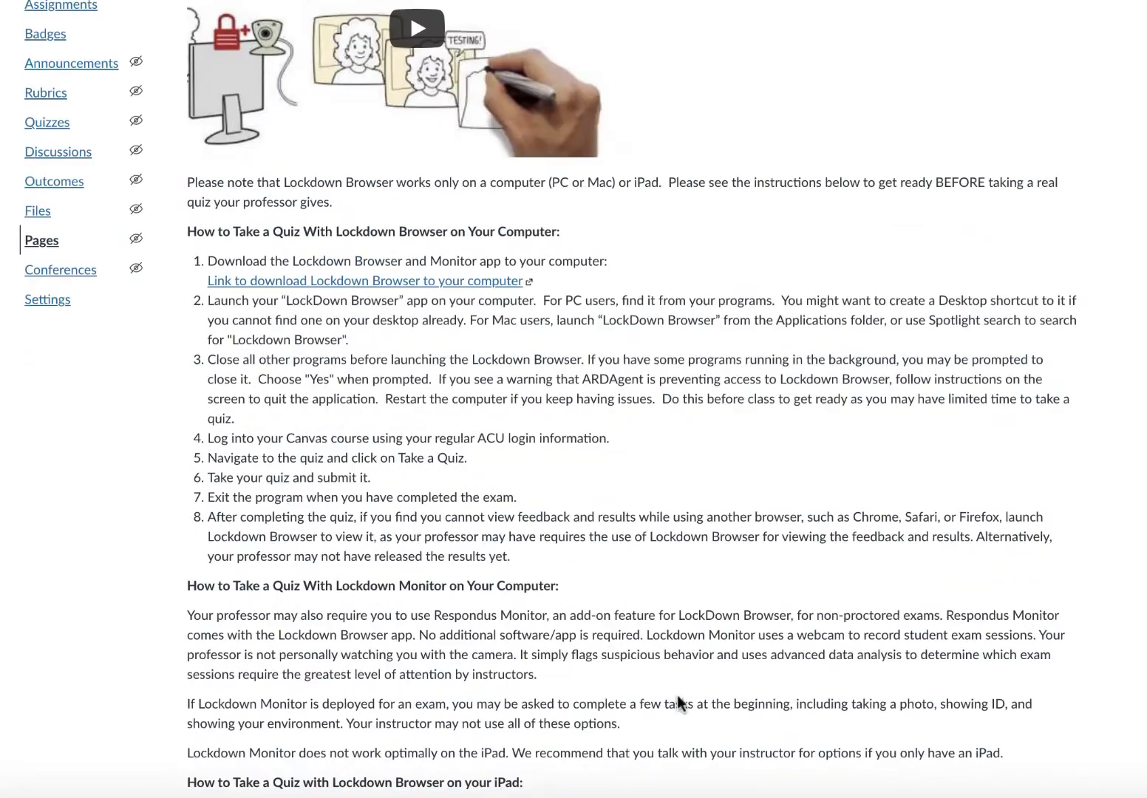
scroll(653, 551, "up", 1)
scroll(653, 551, "down", 6)
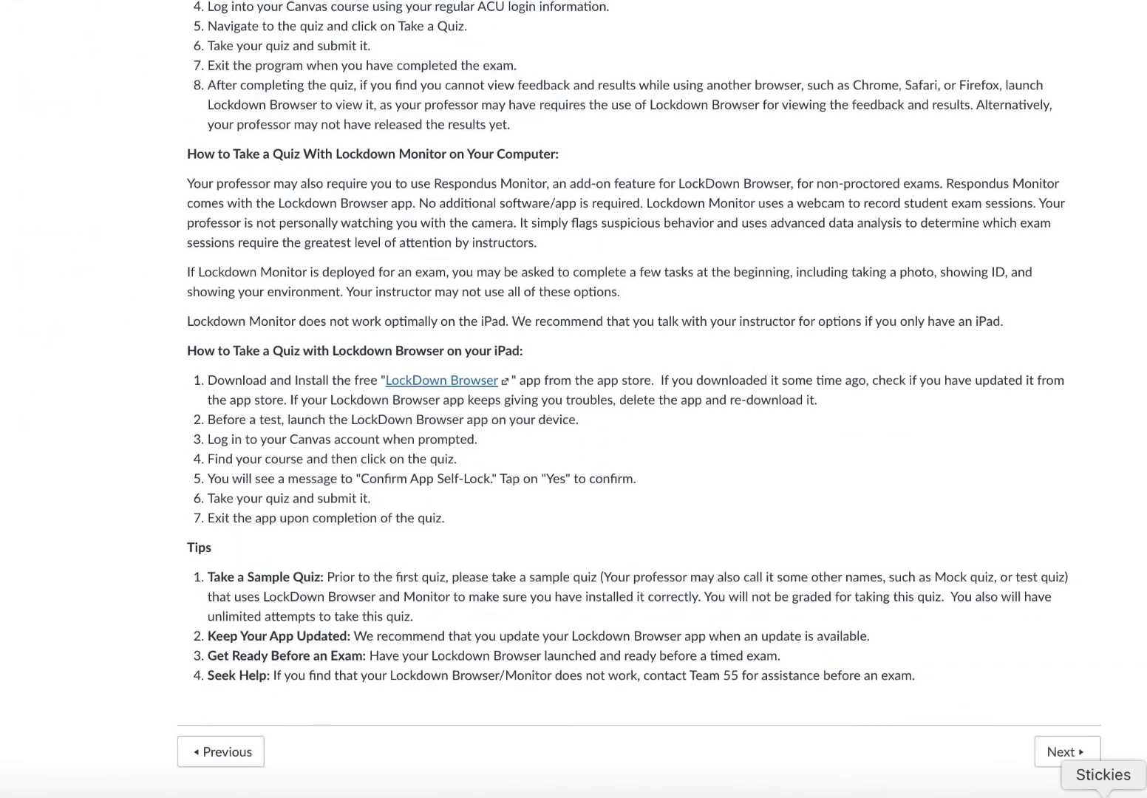
left_click(1069, 753)
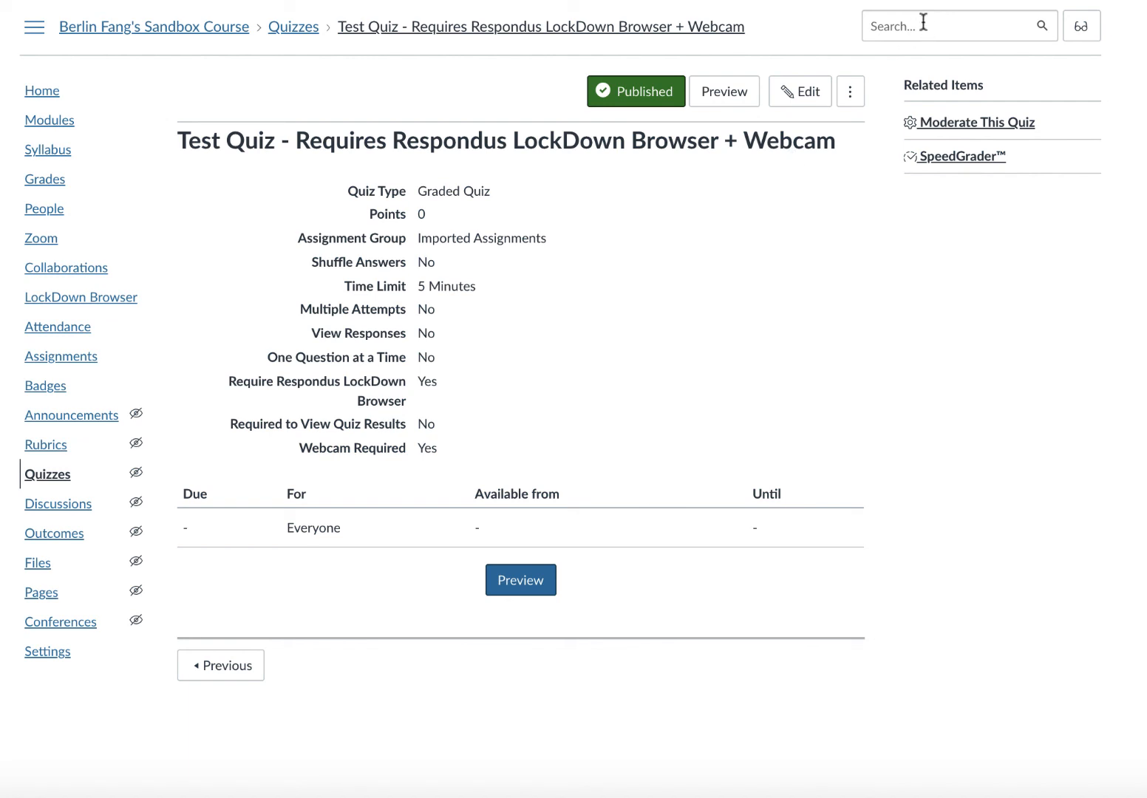
left_click(946, 0)
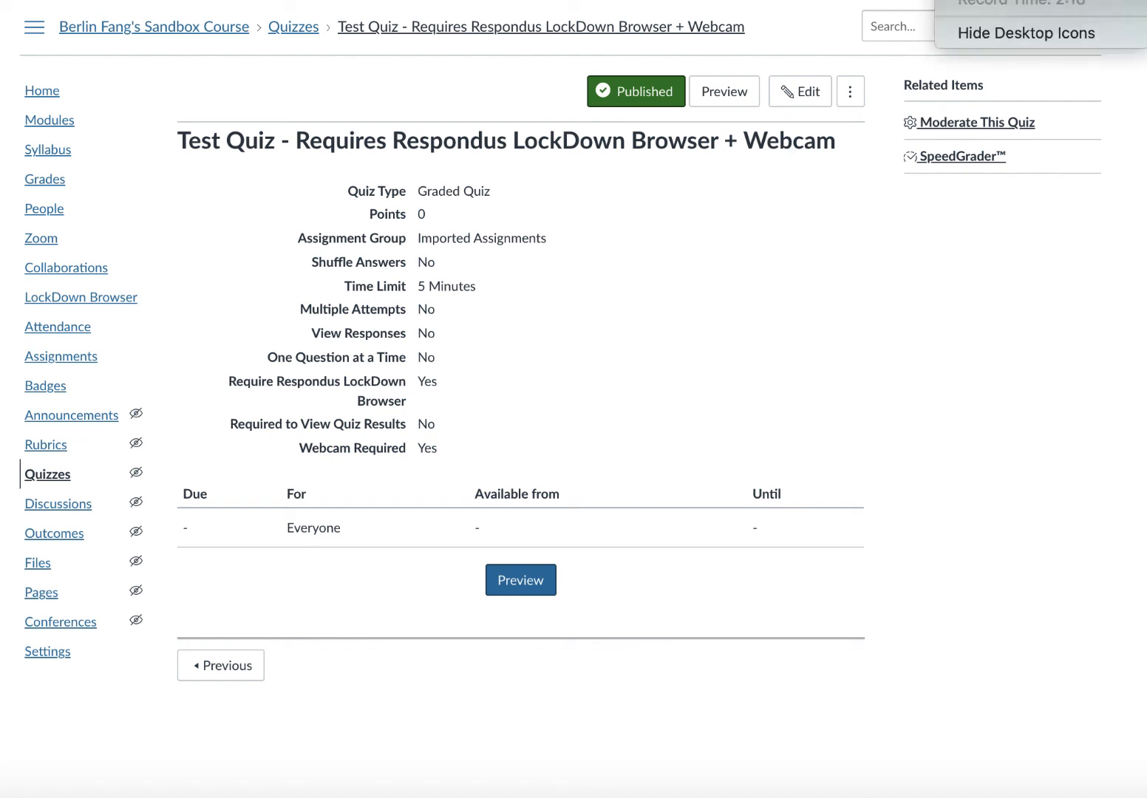